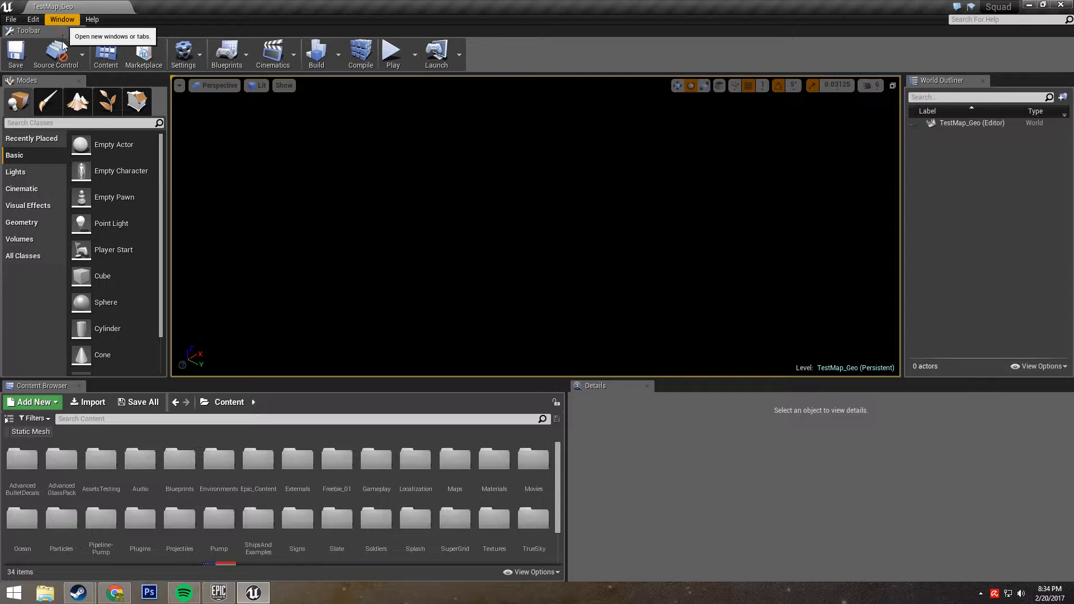
{"action": "left_click", "coordinate": [62, 21]}
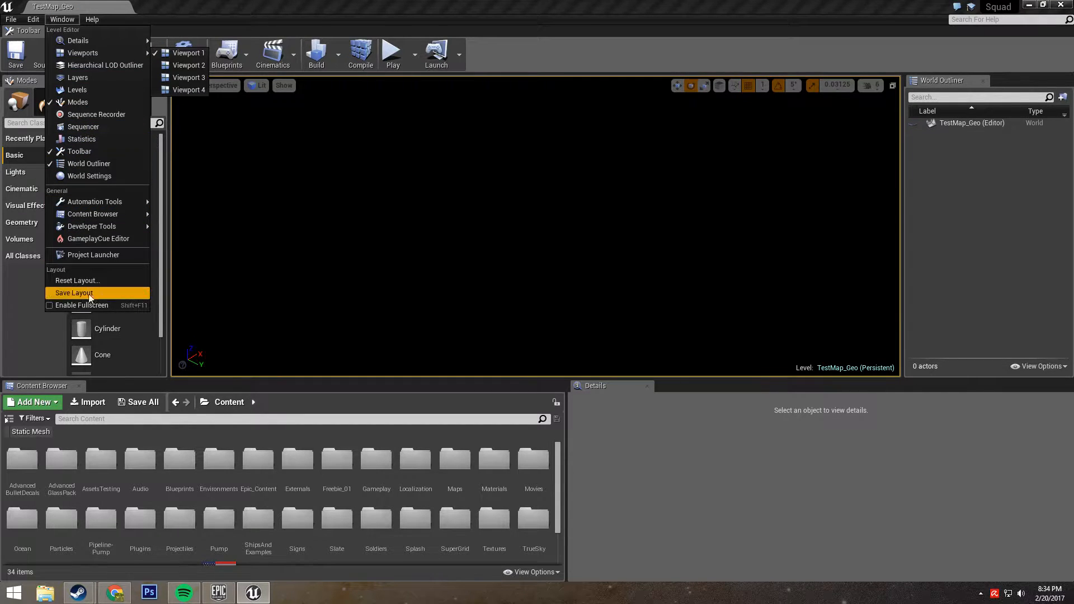
{"action": "left_click", "coordinate": [87, 21]}
{"action": "left_click", "coordinate": [91, 20]}
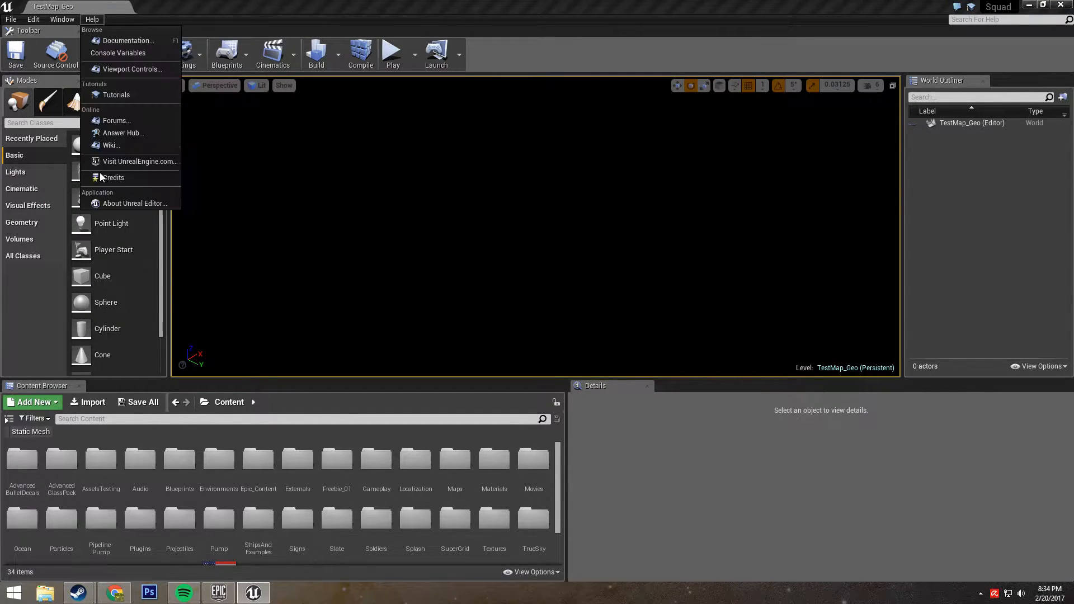
{"action": "left_click", "coordinate": [500, 8]}
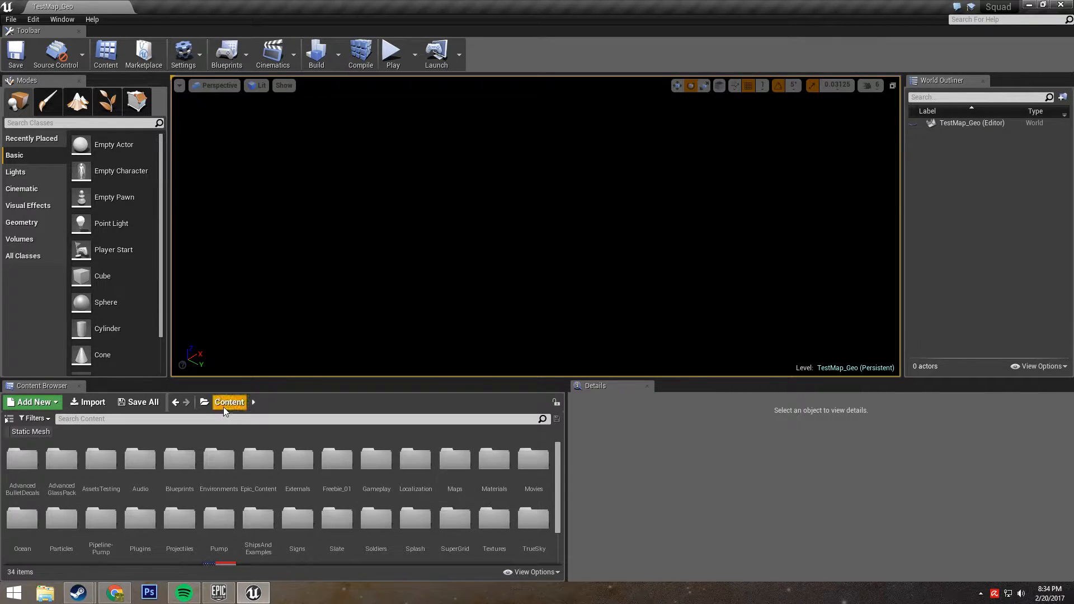
Open the SYWtCaSM folder inside the Maps content folder.
{"action": "double_click", "coordinate": [454, 469]}
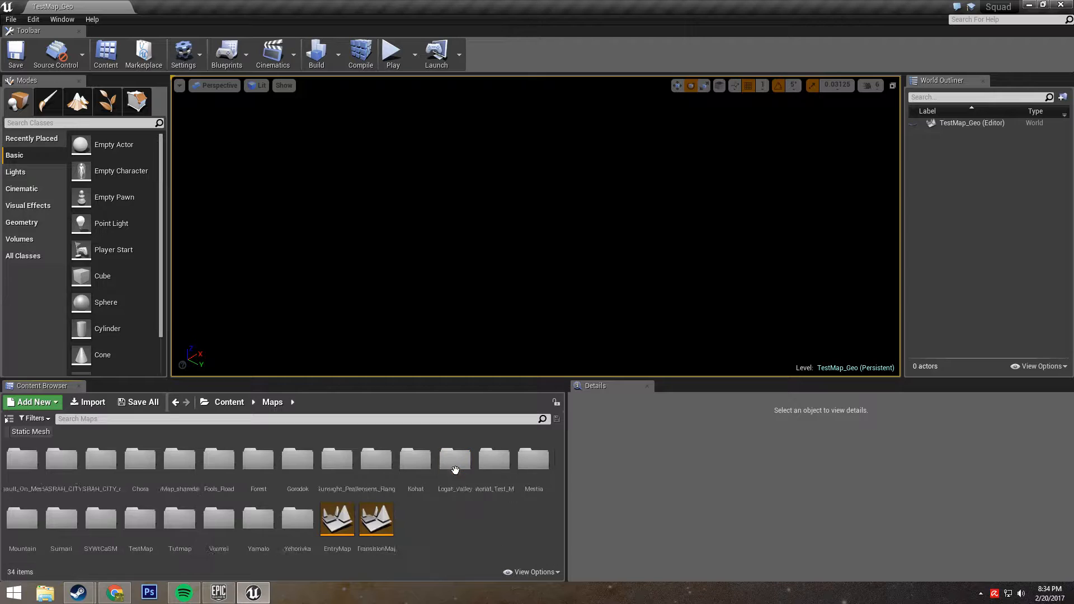
{"action": "right_click", "coordinate": [419, 533]}
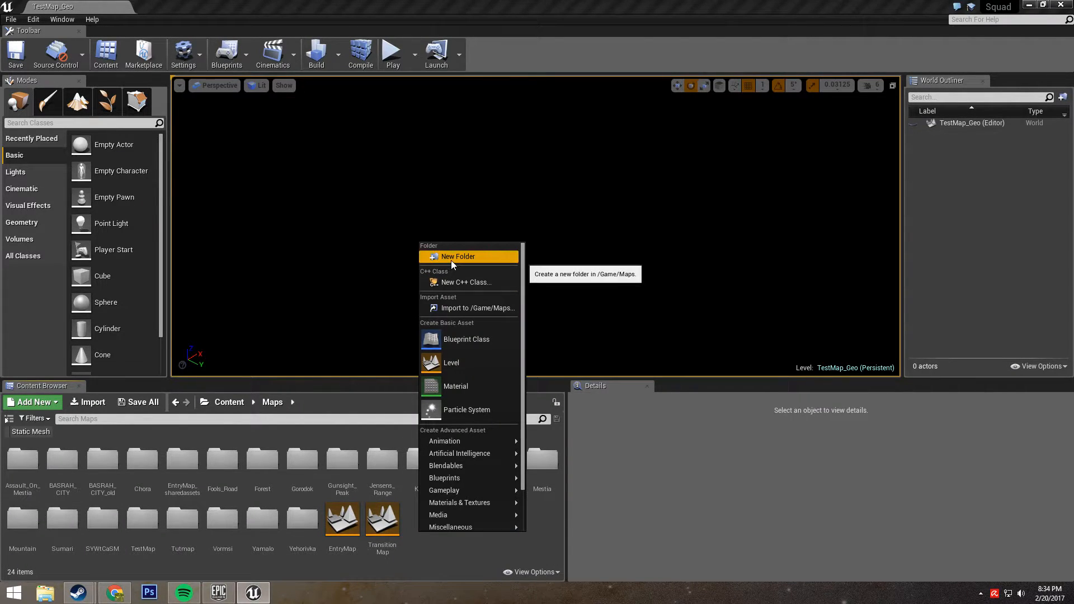
{"action": "left_click", "coordinate": [421, 559]}
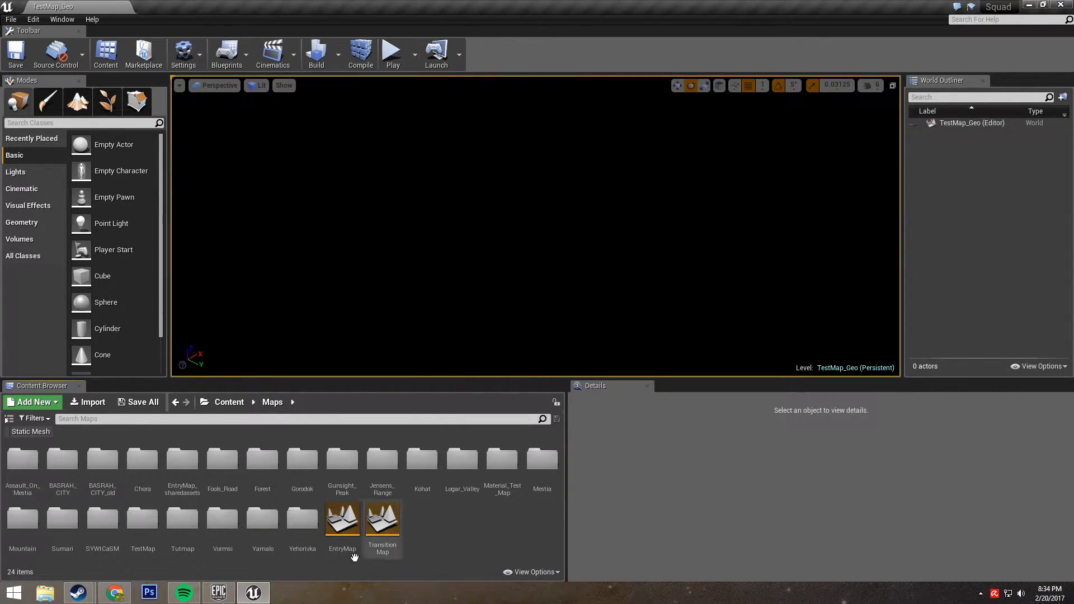
{"action": "left_click", "coordinate": [108, 528]}
{"action": "double_click", "coordinate": [107, 529]}
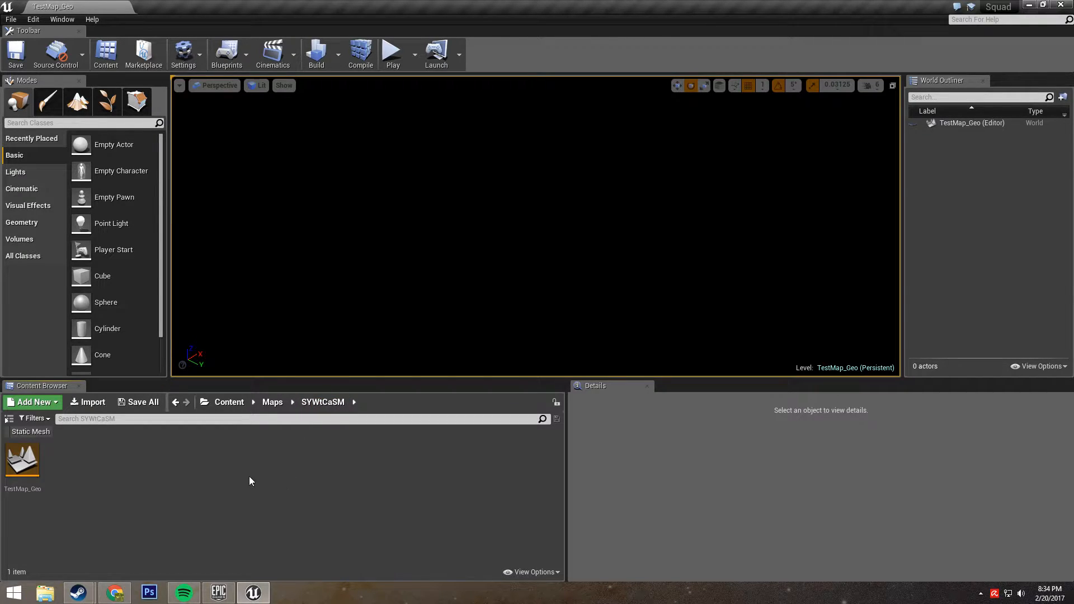
{"action": "right_click", "coordinate": [126, 462]}
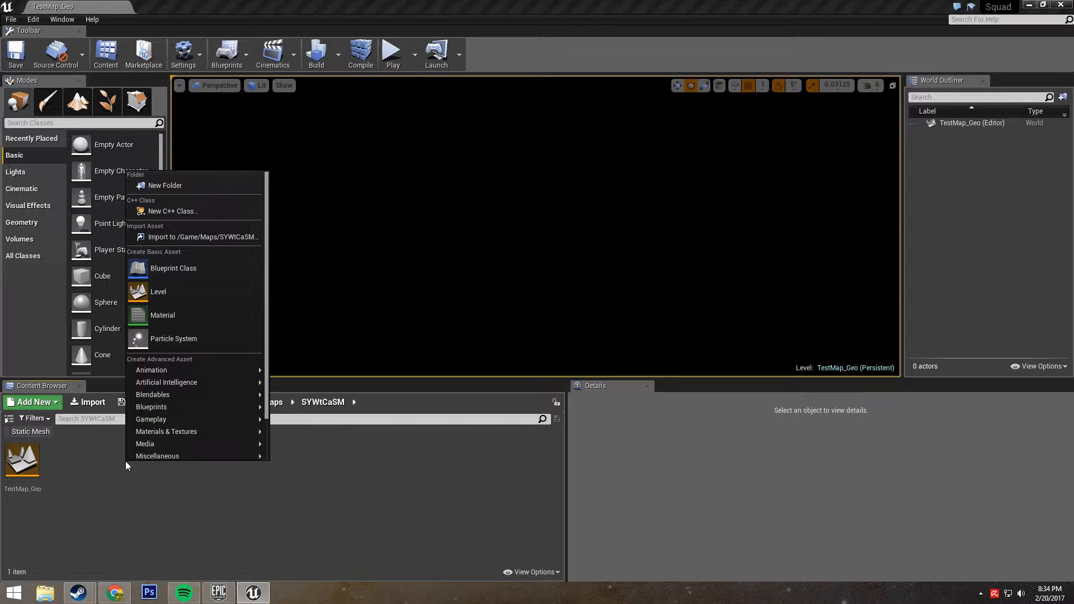
{"action": "left_click", "coordinate": [78, 505]}
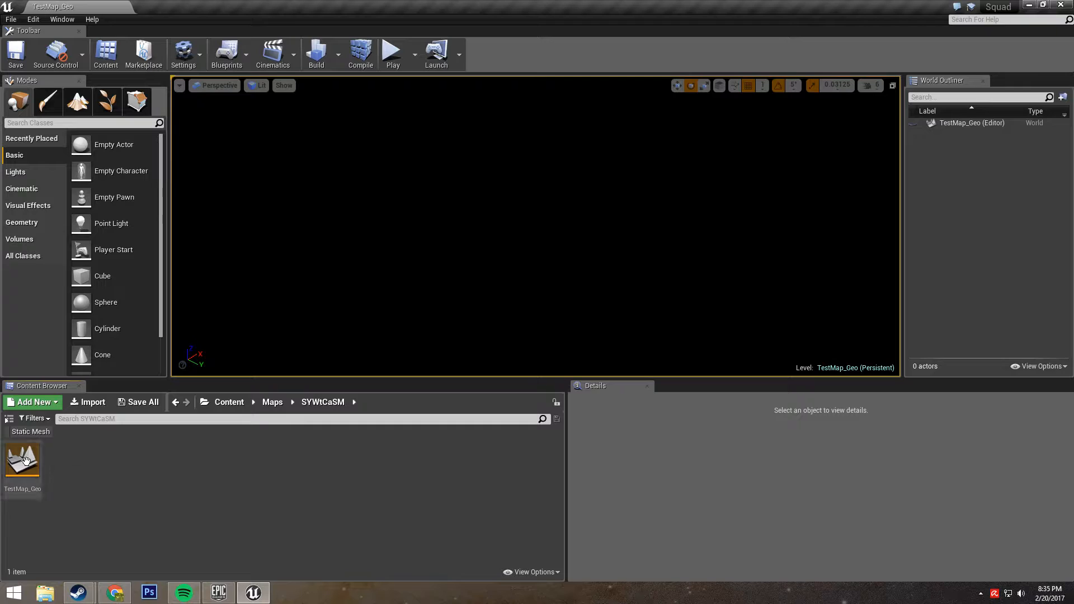
{"action": "left_click", "coordinate": [7, 494]}
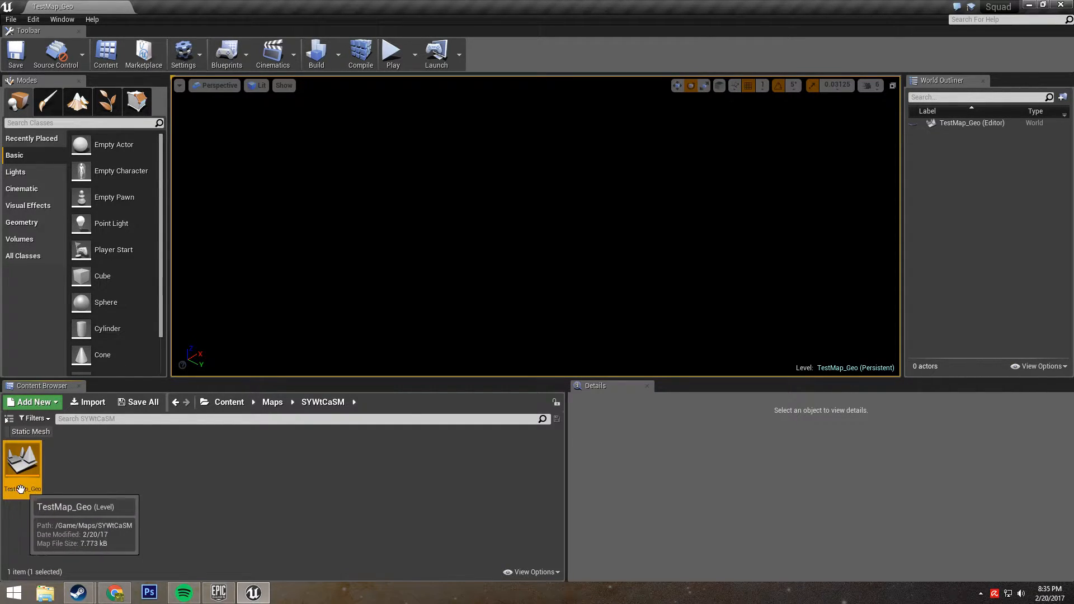
{"action": "left_click", "coordinate": [56, 495]}
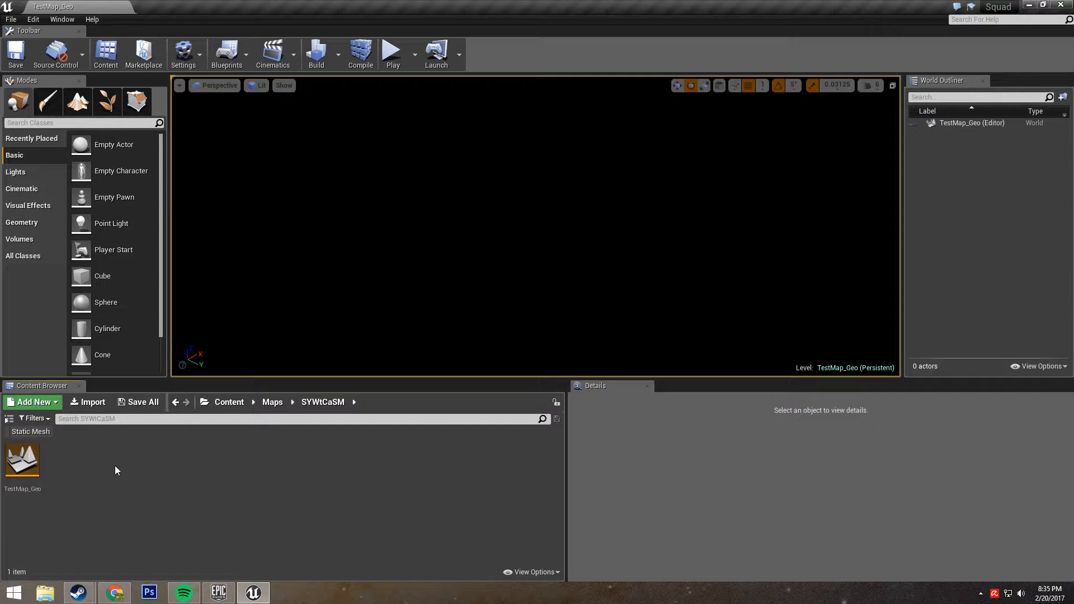
{"action": "right_click_drag", "start_coordinate": [410, 299], "coordinate": [358, 316]}
Create a new folder named Material_Functions inside the SYWtCaSM folder.
{"action": "right_click", "coordinate": [339, 465]}
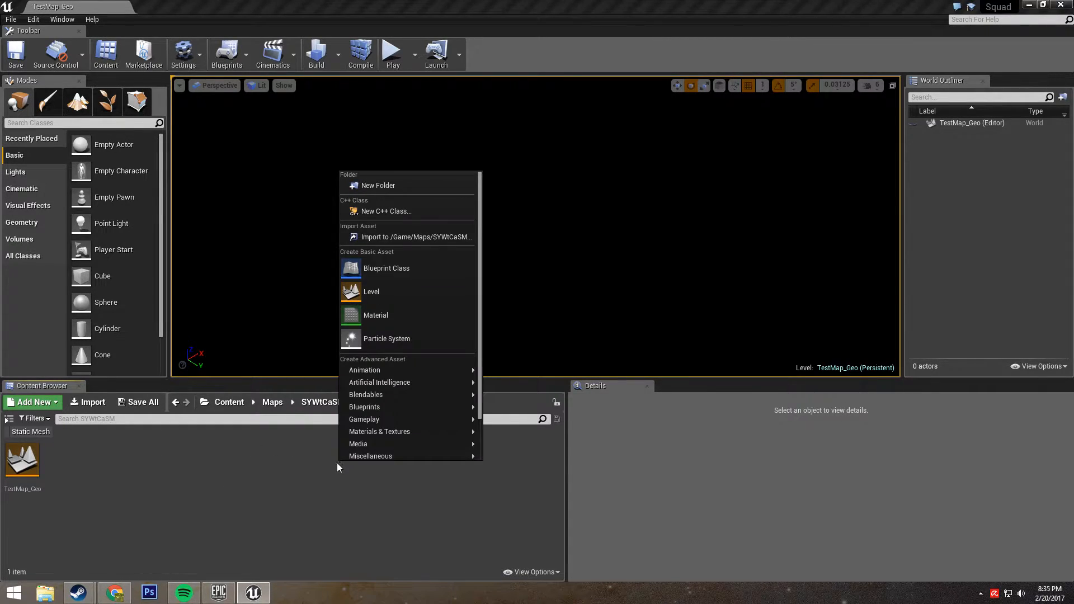
{"action": "left_click", "coordinate": [360, 186]}
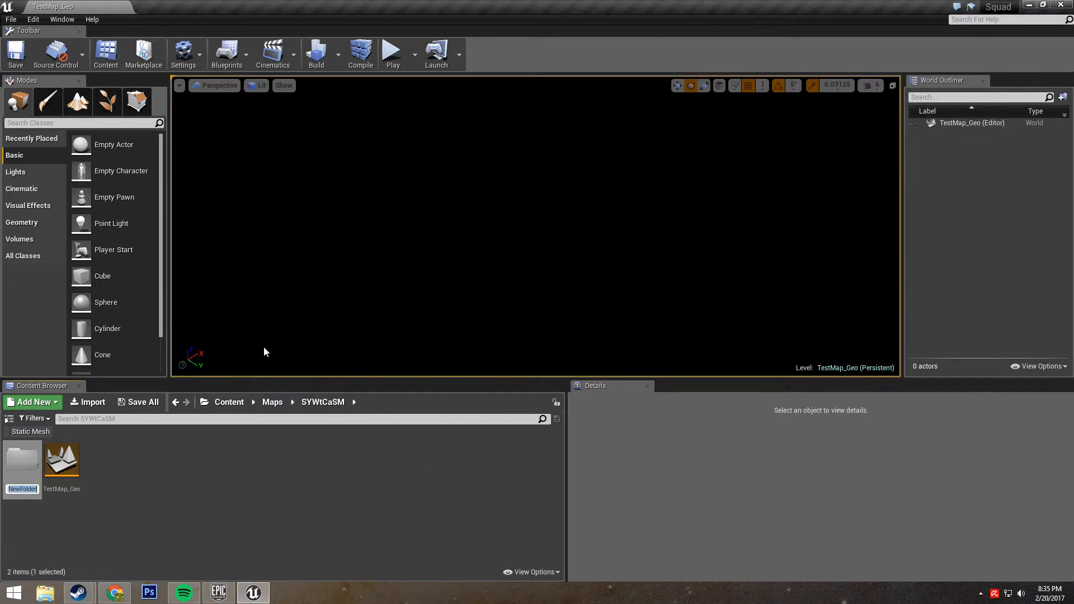
{"action": "key", "text": "BackSpace"}
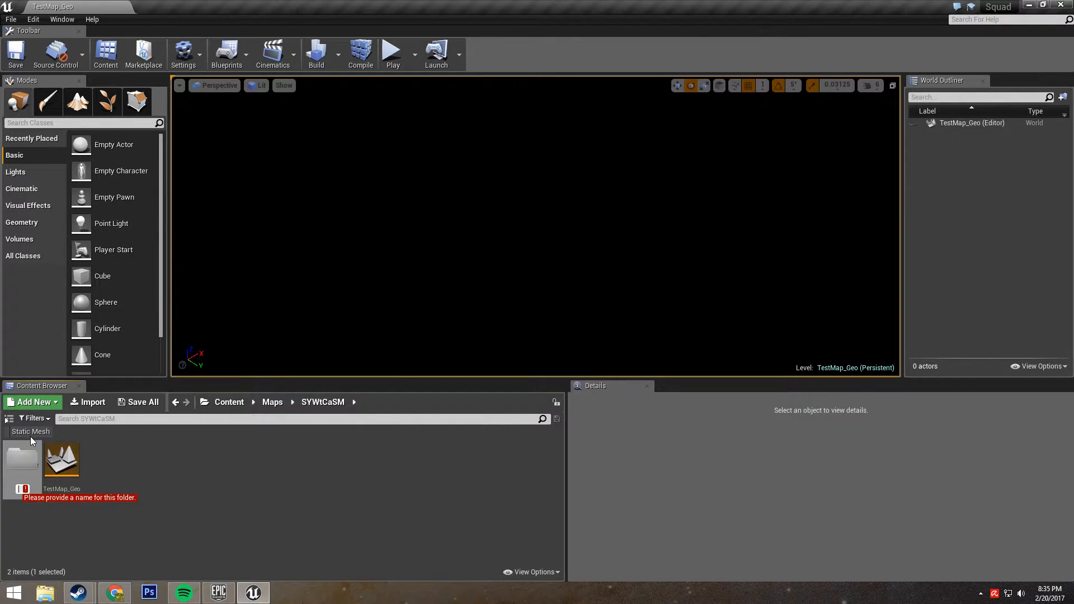
{"action": "type", "text": "Mat"}
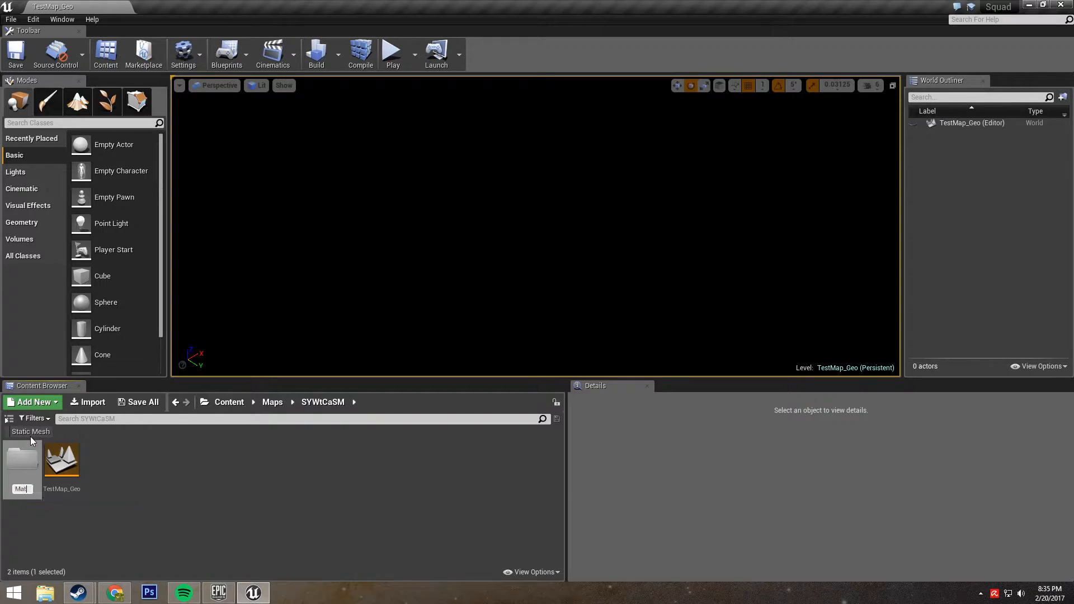
{"action": "type", "text": "erial_Functions"}
{"action": "left_click", "coordinate": [118, 472]}
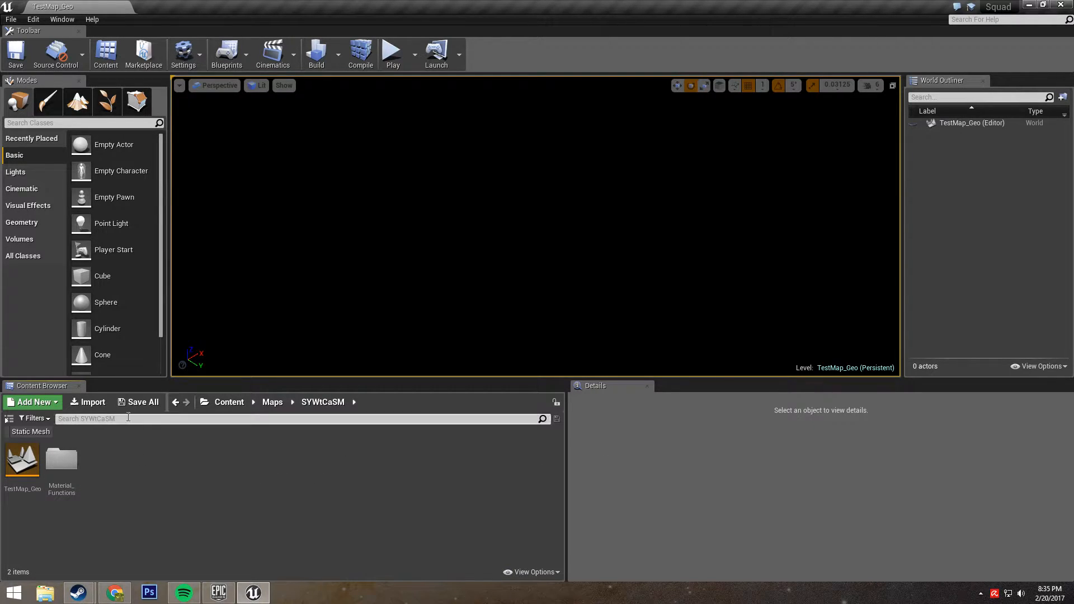
Open a second content browser and have it show the Maps folder.
{"action": "left_click", "coordinate": [62, 19]}
{"action": "mouse_move", "coordinate": [126, 218]}
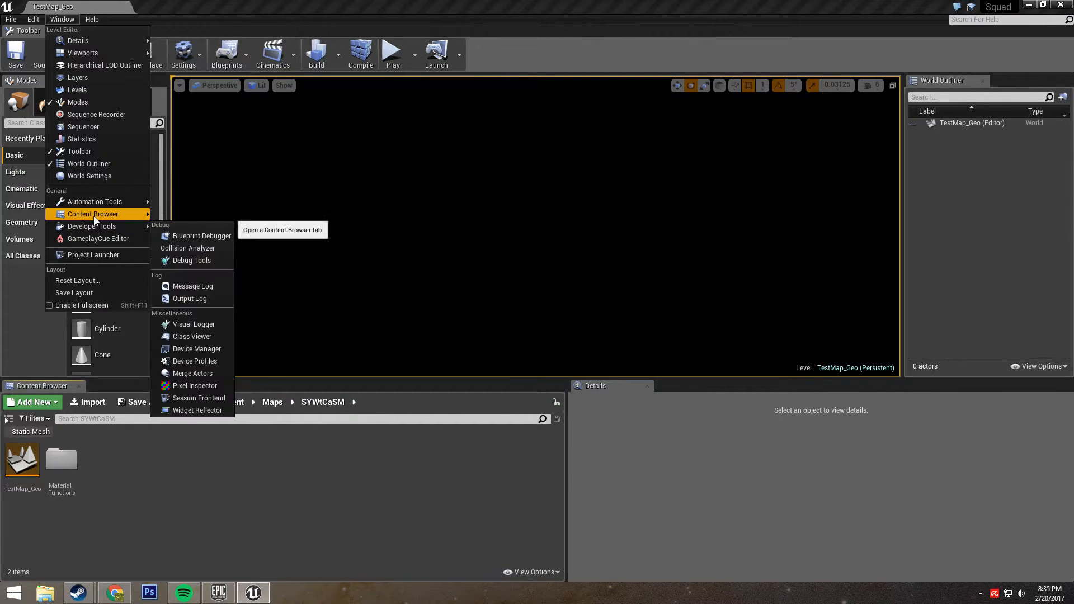
{"action": "mouse_move", "coordinate": [79, 214]}
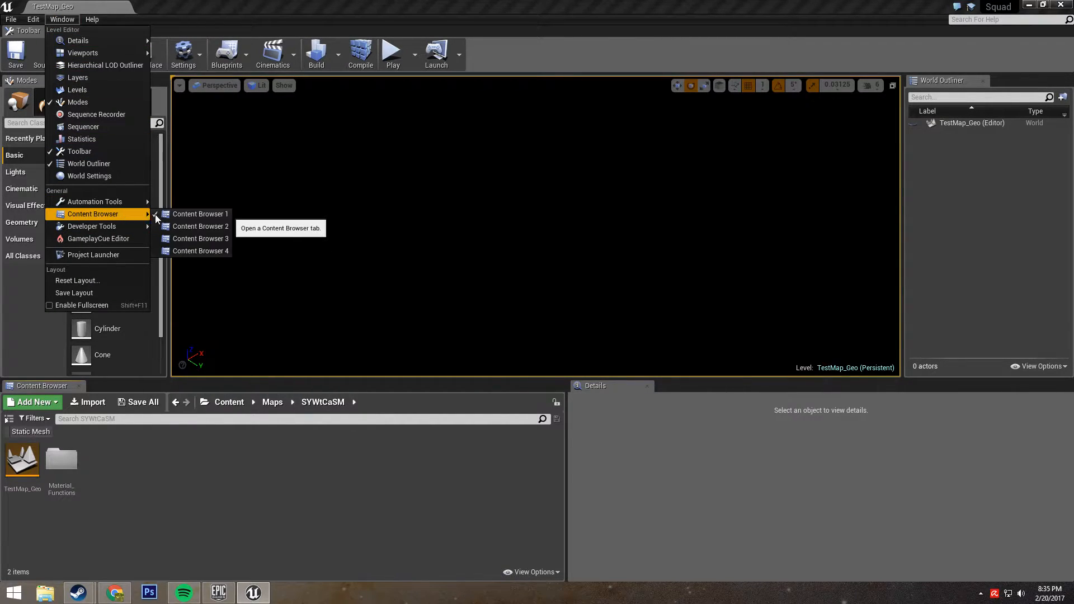
{"action": "left_click", "coordinate": [186, 226]}
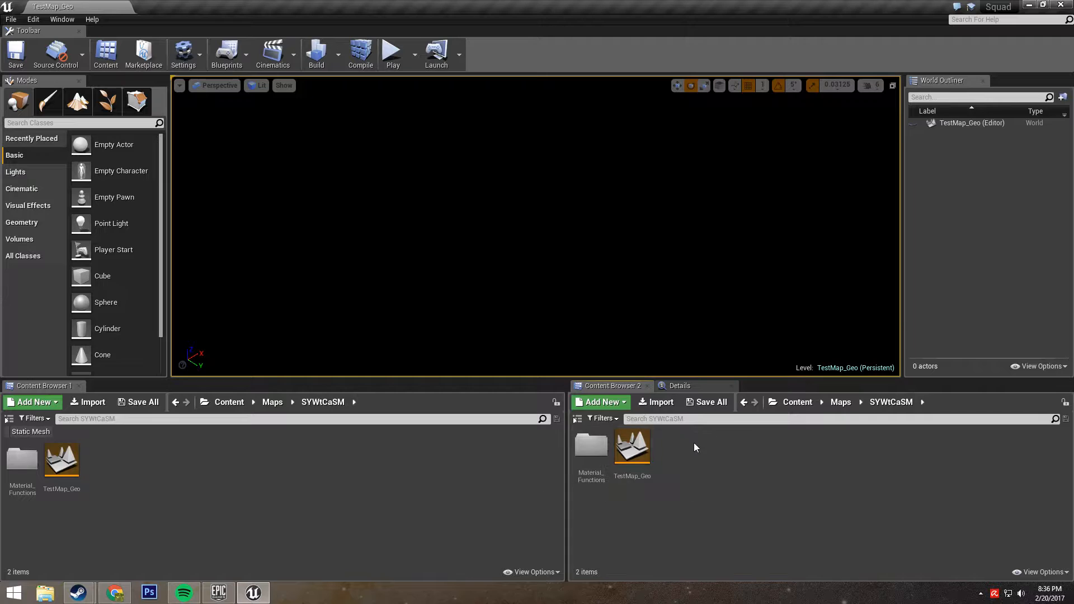
{"action": "left_click", "coordinate": [848, 407]}
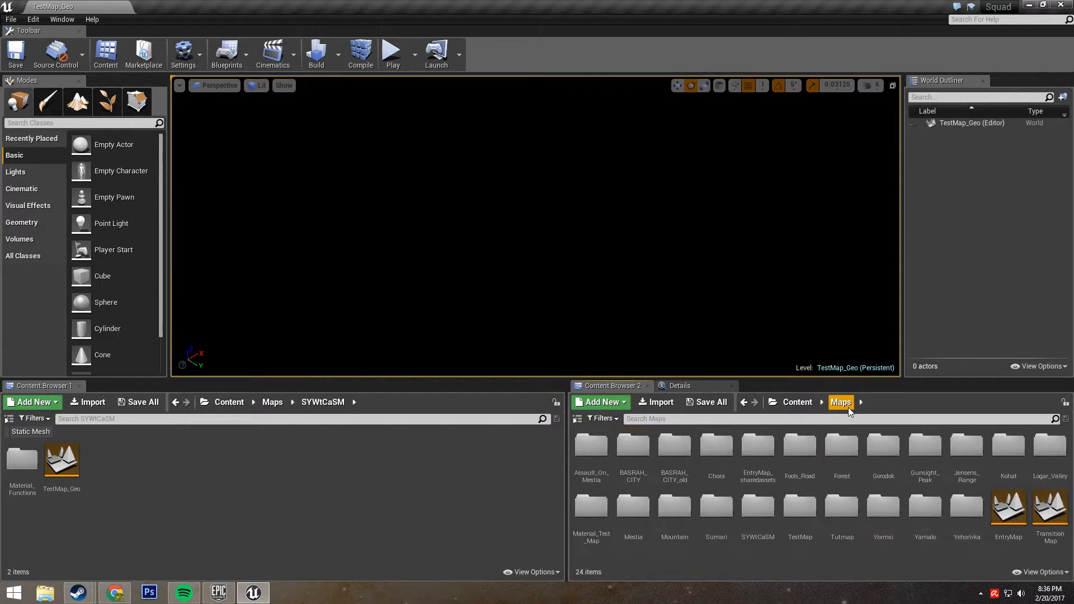
Copy the Yehorivka_Master material from the Maps/Yehorivka folder into the SYWtCaSM folder.
{"action": "left_click", "coordinate": [273, 403]}
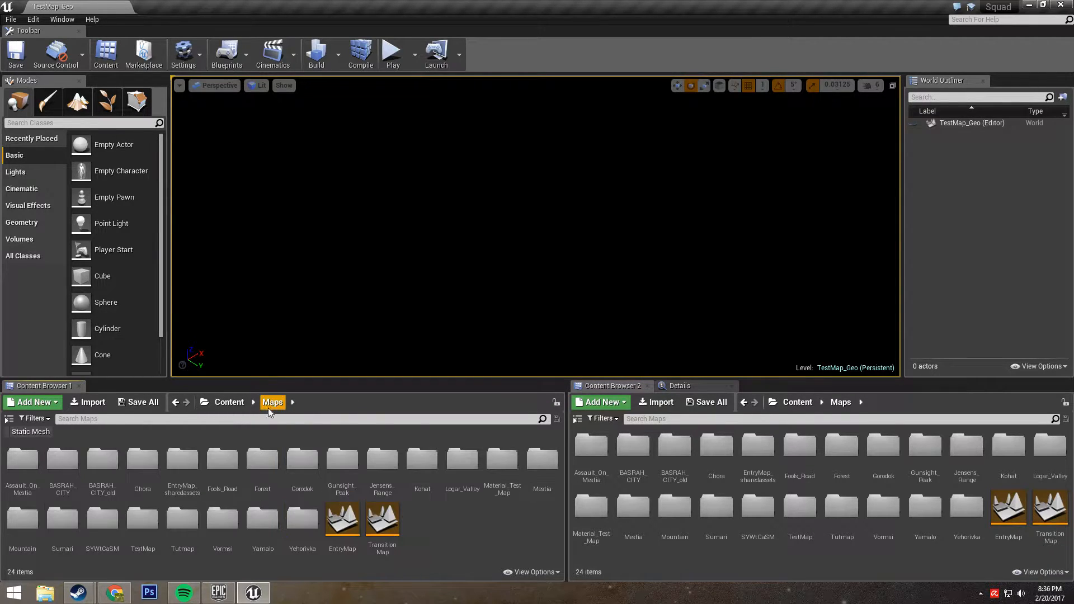
{"action": "left_click", "coordinate": [301, 538]}
{"action": "double_click", "coordinate": [299, 526]}
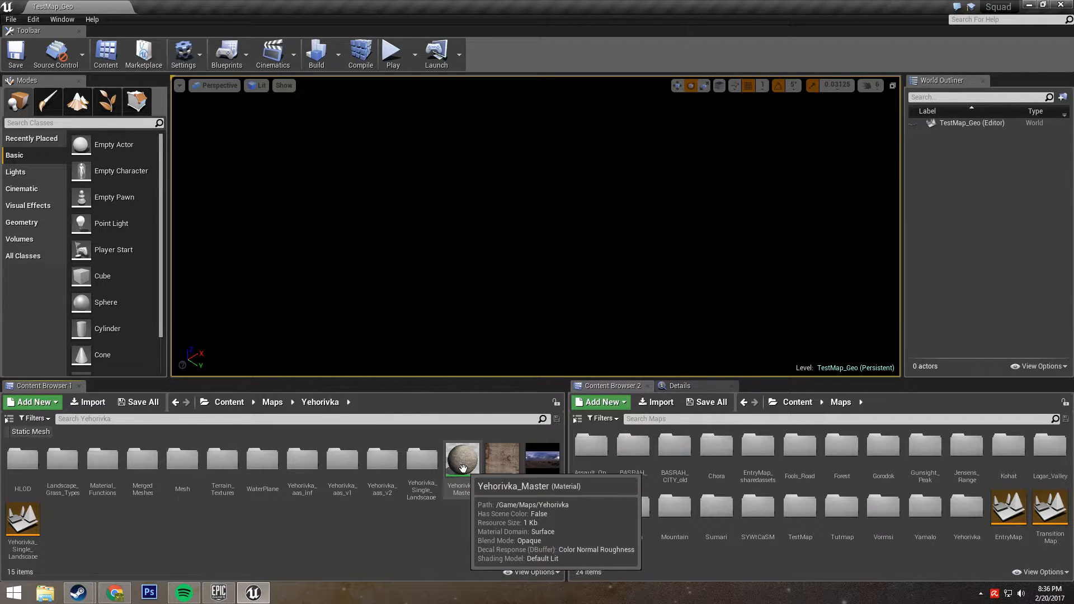
{"action": "left_click_drag", "start_coordinate": [462, 467], "coordinate": [484, 528]}
{"action": "left_click_drag", "start_coordinate": [676, 529], "coordinate": [760, 512]}
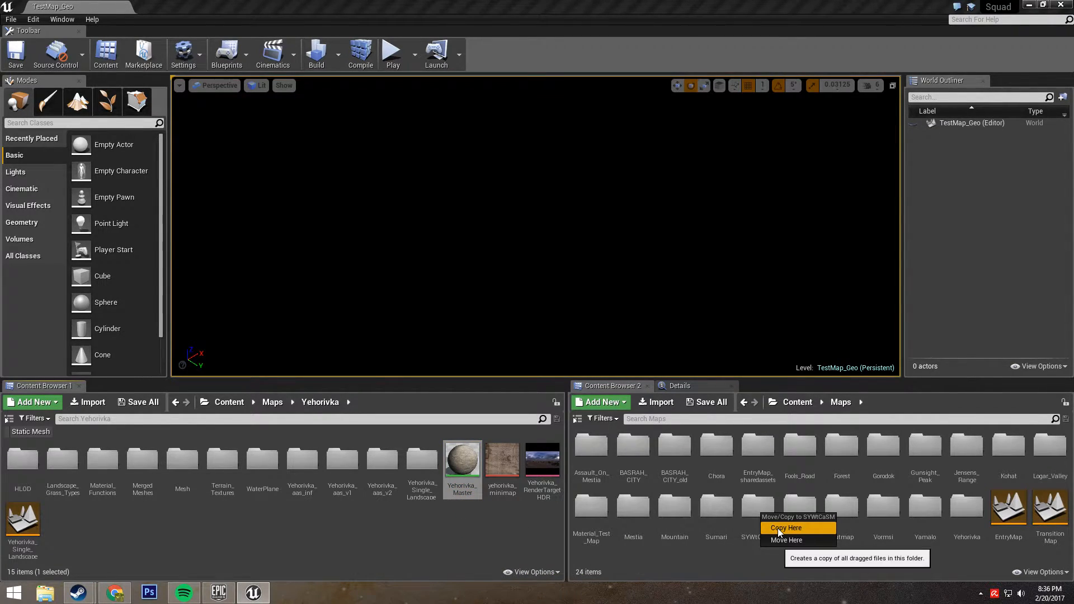
{"action": "left_click", "coordinate": [780, 528]}
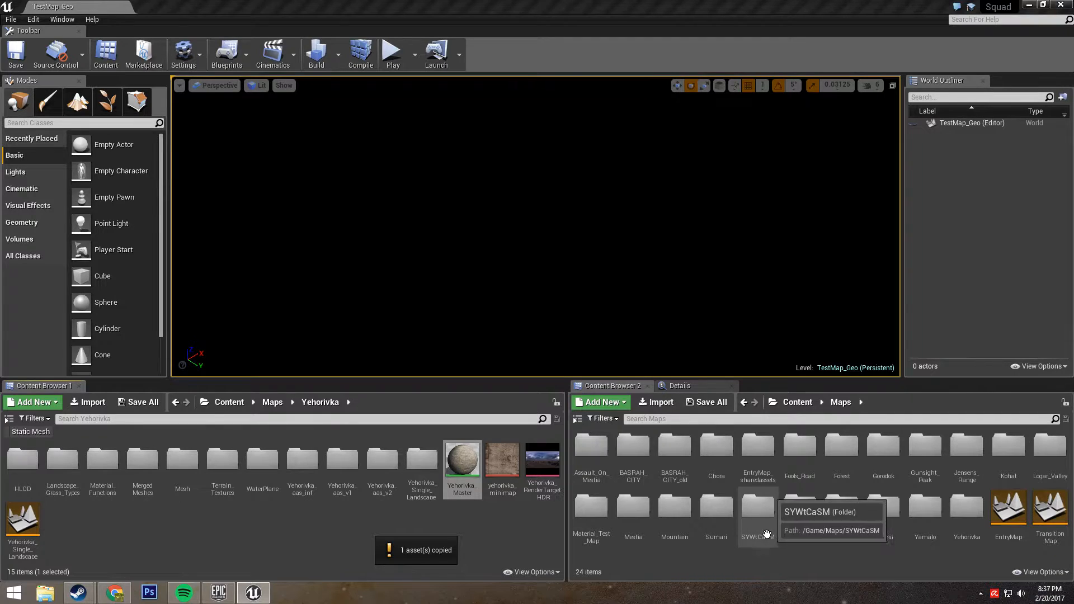
{"action": "left_click", "coordinate": [460, 505]}
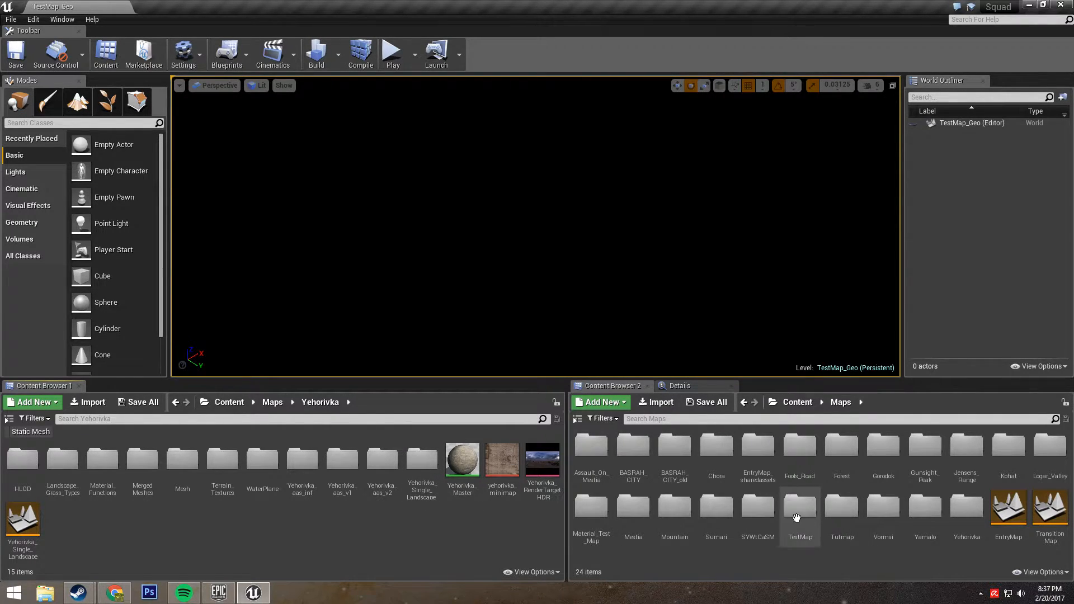
Copy the seven material functions MF_Asphalt through MF_Soil from Yehorivka's Material_Functions folder into SYWtCaSM's Material_Functions folder and open that destination folder.
{"action": "double_click", "coordinate": [759, 513]}
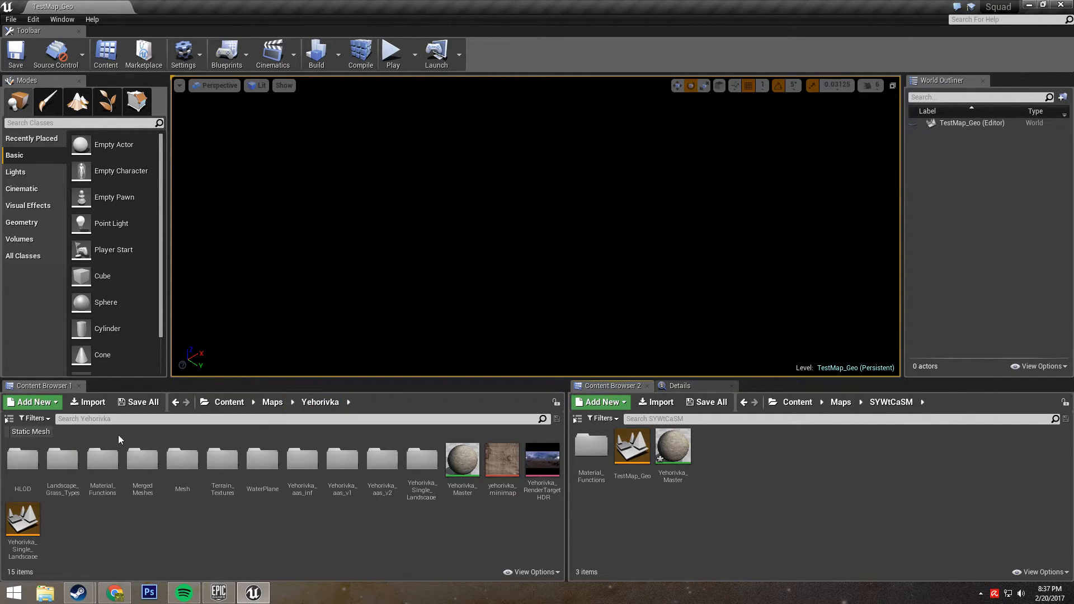
{"action": "left_click", "coordinate": [106, 461]}
{"action": "double_click", "coordinate": [106, 462]}
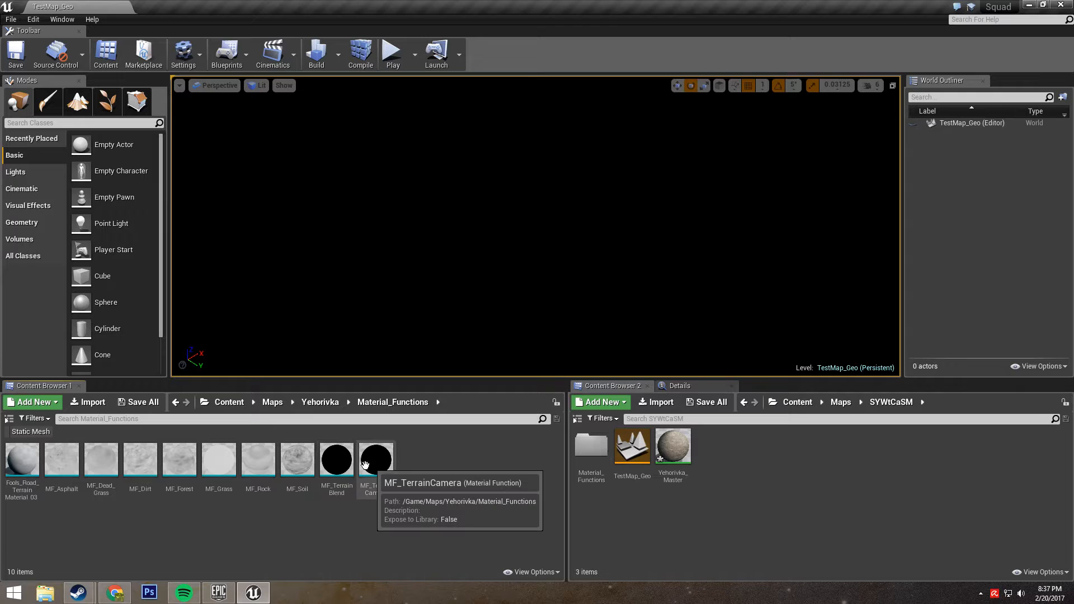
{"action": "left_click", "coordinate": [300, 465]}
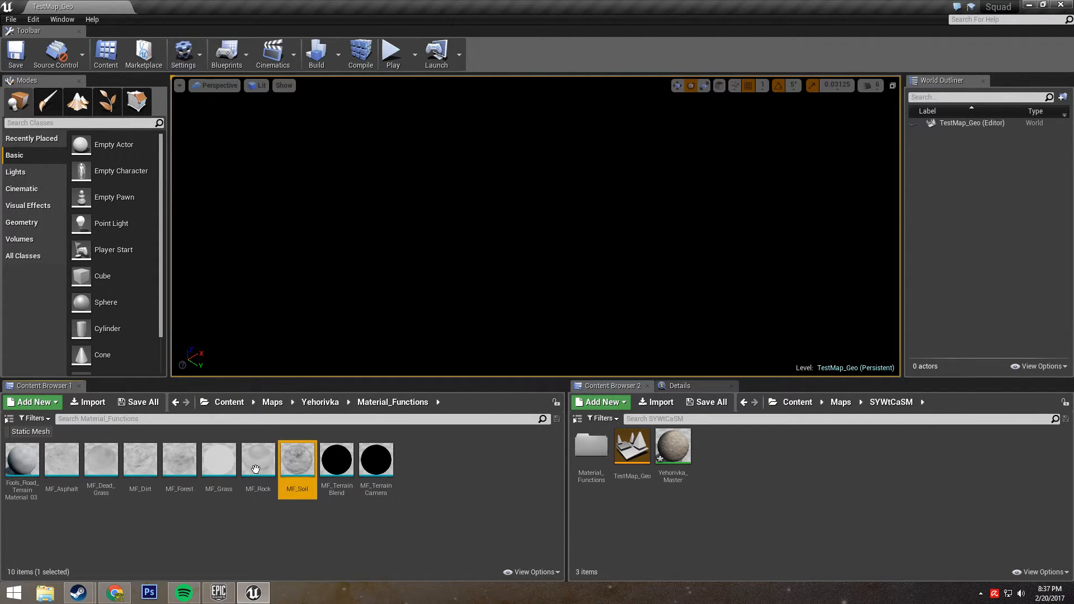
{"action": "left_click", "coordinate": [65, 464], "text": "shift"}
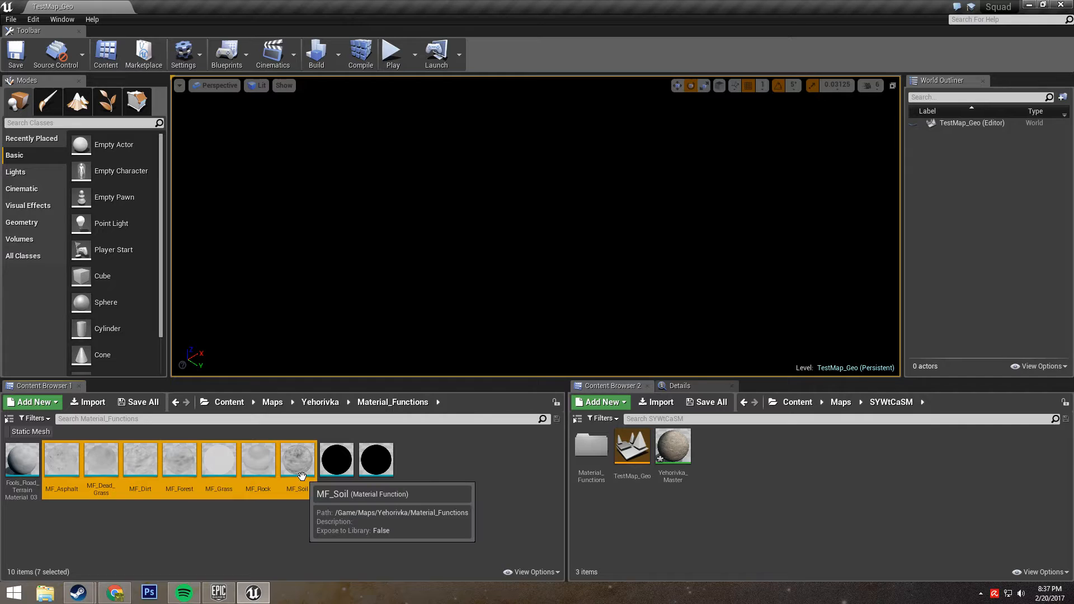
{"action": "left_click_drag", "start_coordinate": [297, 461], "coordinate": [595, 463]}
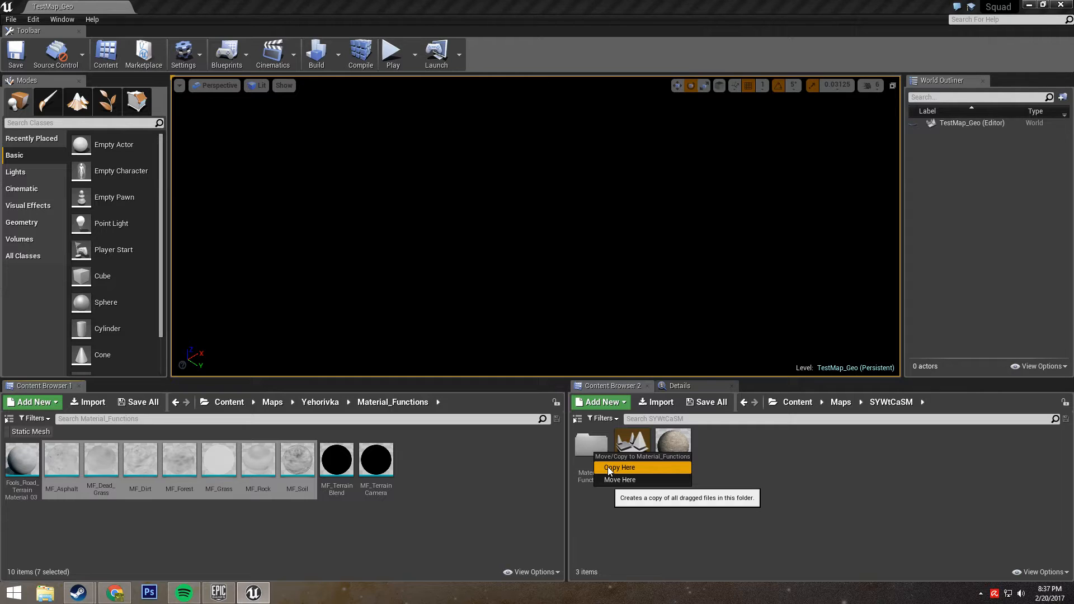
{"action": "left_click", "coordinate": [608, 469]}
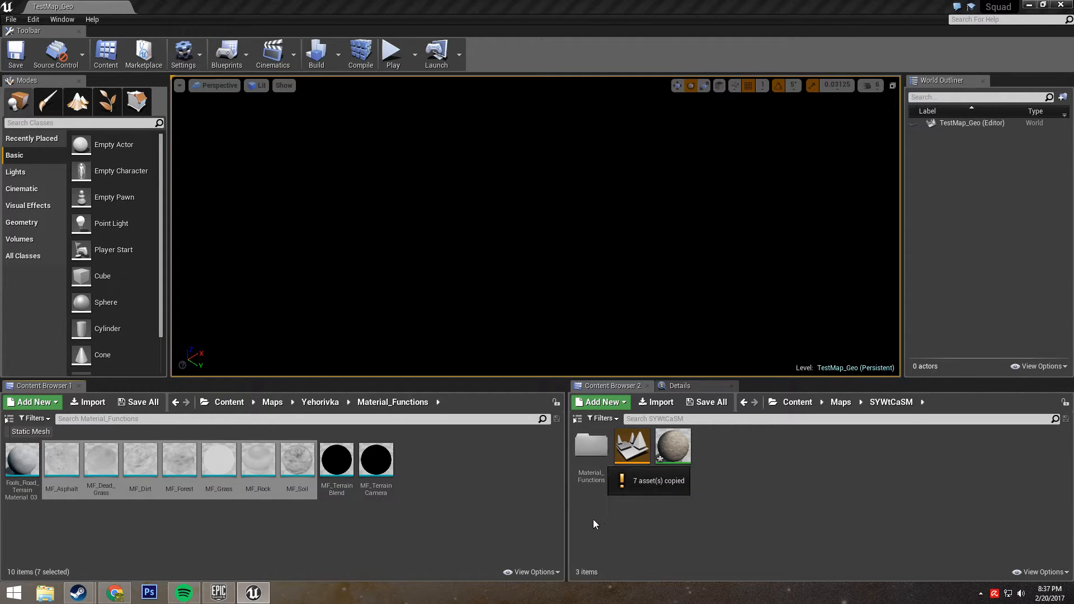
{"action": "double_click", "coordinate": [591, 447]}
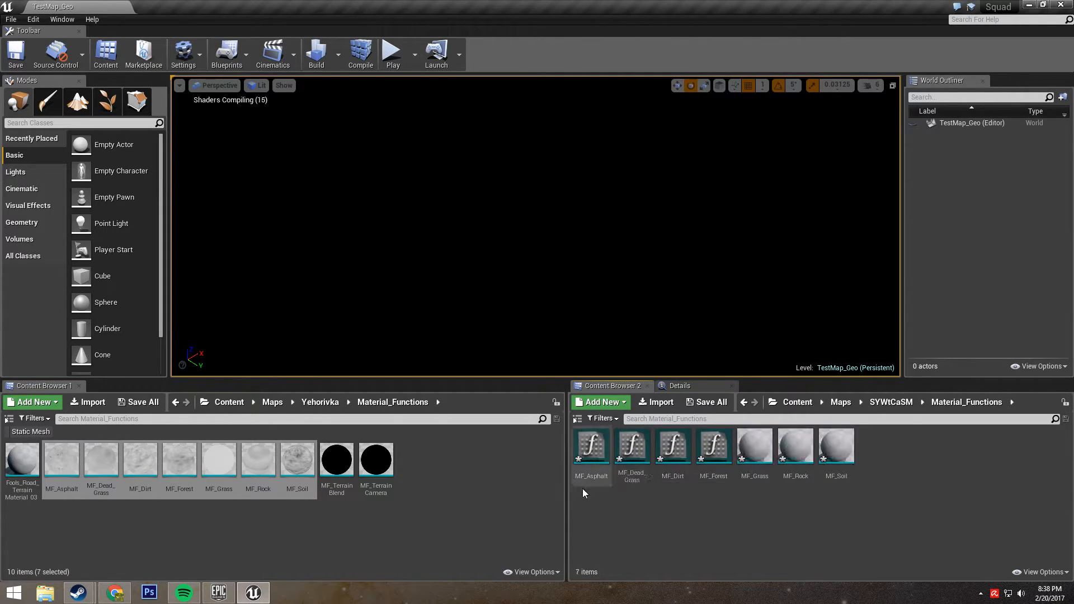
Open the copied Yehorivka_Master material from the SYWtCaSM folder in the material editor.
{"action": "left_click", "coordinate": [893, 403]}
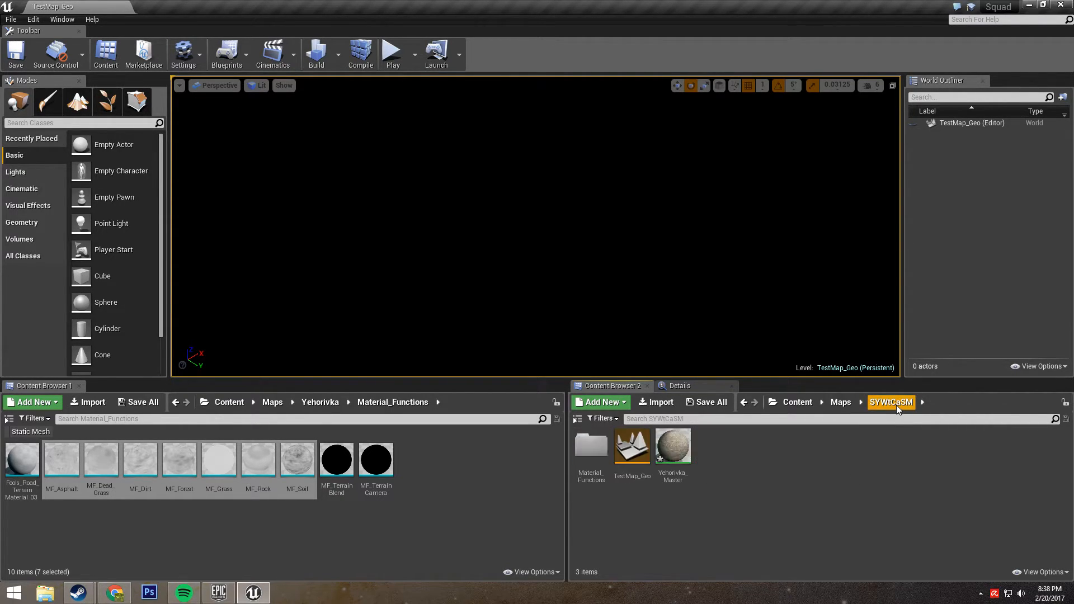
{"action": "double_click", "coordinate": [673, 456]}
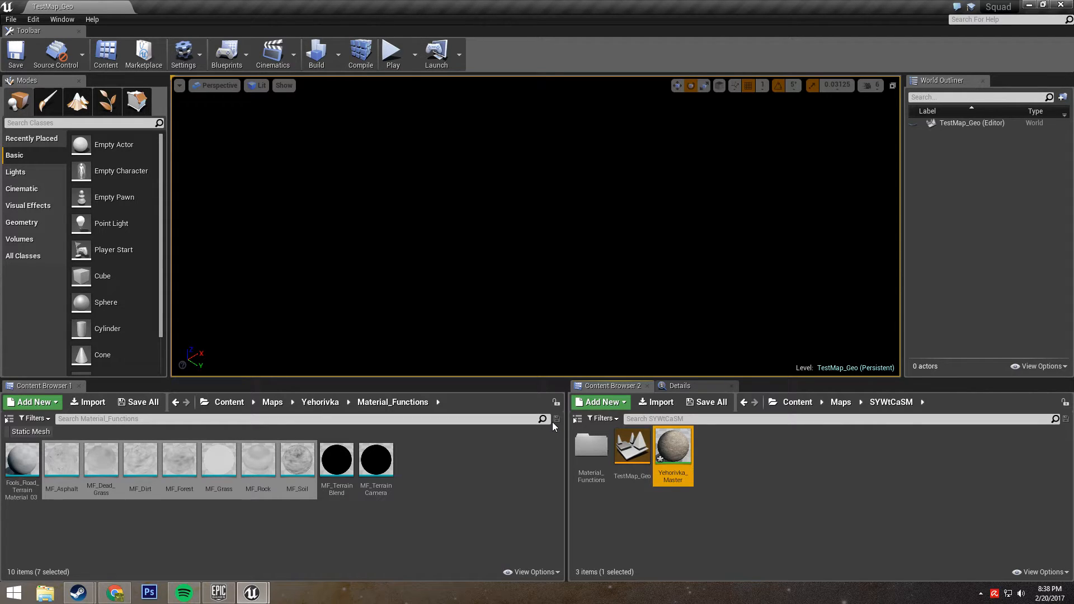
{"action": "left_click", "coordinate": [253, 594]}
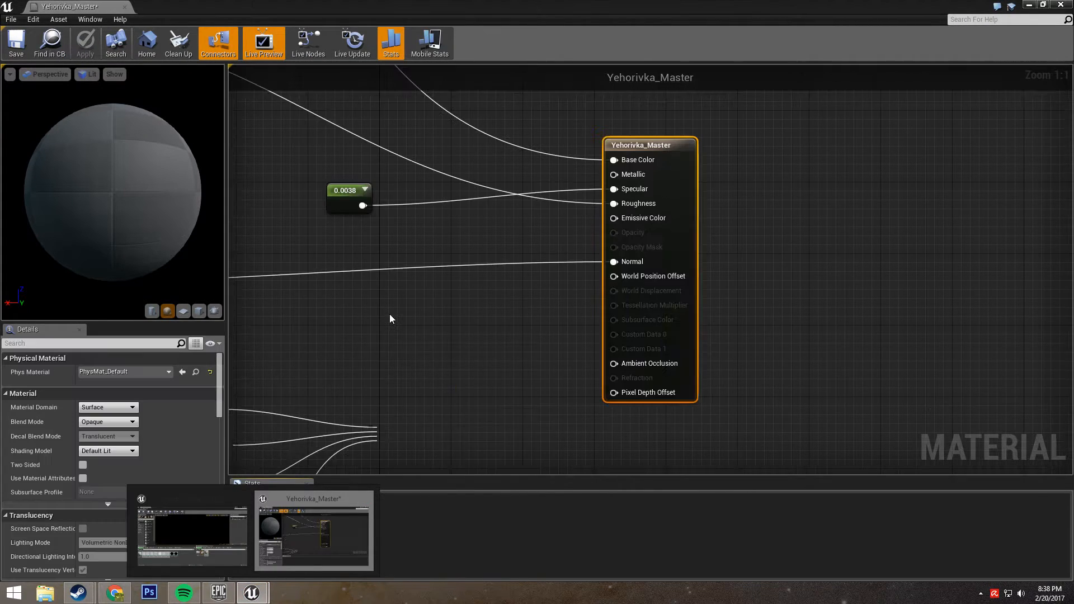
Examine the overall layout of the material graph, from the material function nodes through the layer blends to the material's main node.
{"action": "right_click_drag", "start_coordinate": [415, 335], "coordinate": [809, 331]}
{"action": "scroll", "coordinate": [808, 331], "scroll_direction": "down", "scroll_amount": 8}
{"action": "right_click_drag", "start_coordinate": [657, 306], "coordinate": [496, 301]}
{"action": "scroll", "coordinate": [554, 303], "scroll_direction": "up", "scroll_amount": 1}
{"action": "scroll", "coordinate": [585, 299], "scroll_direction": "up", "scroll_amount": 2}
{"action": "right_click_drag", "start_coordinate": [429, 337], "coordinate": [476, 302]}
{"action": "right_click_drag", "start_coordinate": [406, 255], "coordinate": [357, 268]}
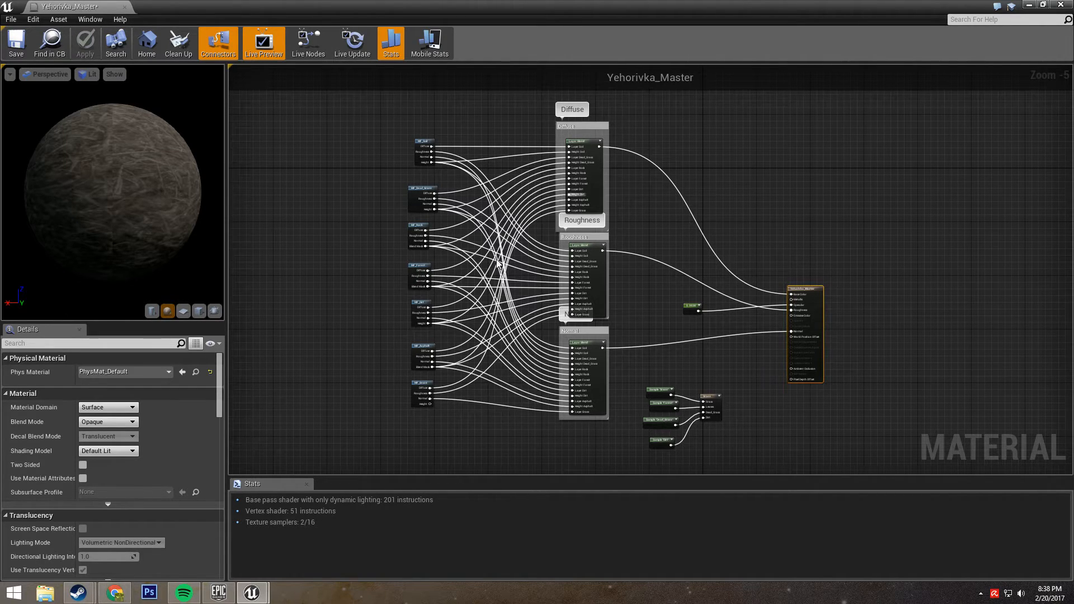
{"action": "right_click_drag", "start_coordinate": [497, 122], "coordinate": [494, 153]}
{"action": "scroll", "coordinate": [495, 152], "scroll_direction": "down", "scroll_amount": 1}
{"action": "right_click_drag", "start_coordinate": [382, 164], "coordinate": [382, 192]}
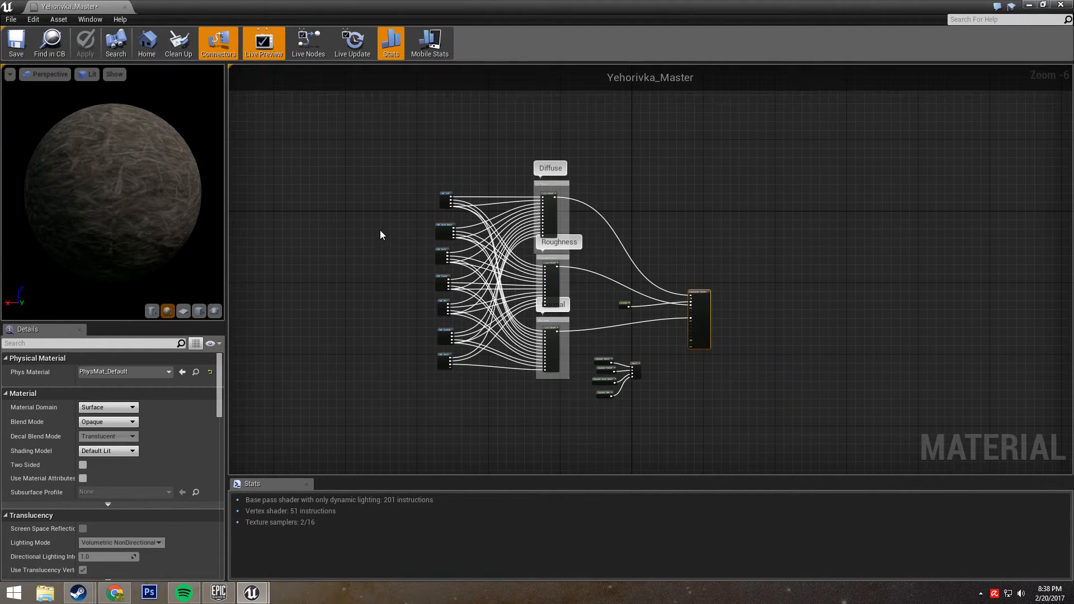
{"action": "scroll", "coordinate": [381, 232], "scroll_direction": "up", "scroll_amount": 1}
{"action": "right_click_drag", "start_coordinate": [401, 307], "coordinate": [339, 291]}
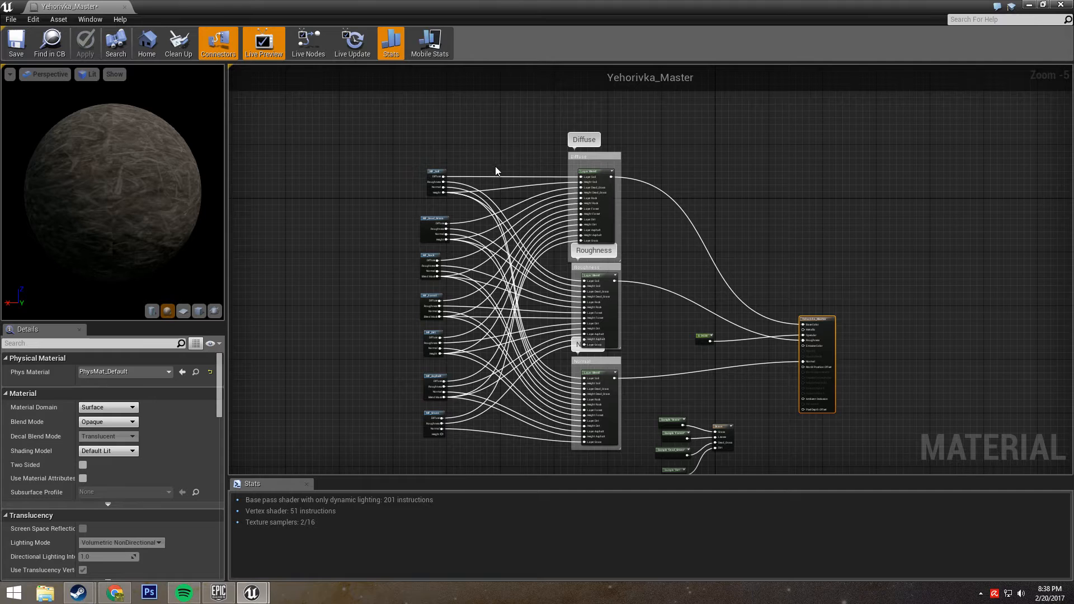
{"action": "right_click_drag", "start_coordinate": [322, 266], "coordinate": [433, 272]}
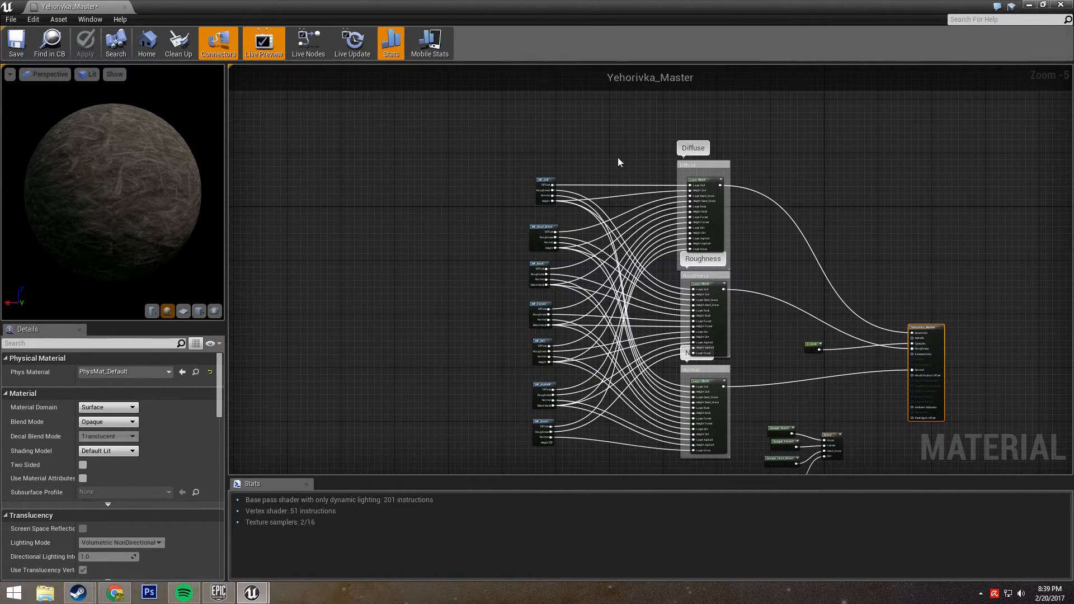
Inspect the MF_Soil and MF_Dead_Grass function nodes and the Diffuse, Roughness and Normal layer blends.
{"action": "scroll", "coordinate": [458, 181], "scroll_direction": "up", "scroll_amount": 3}
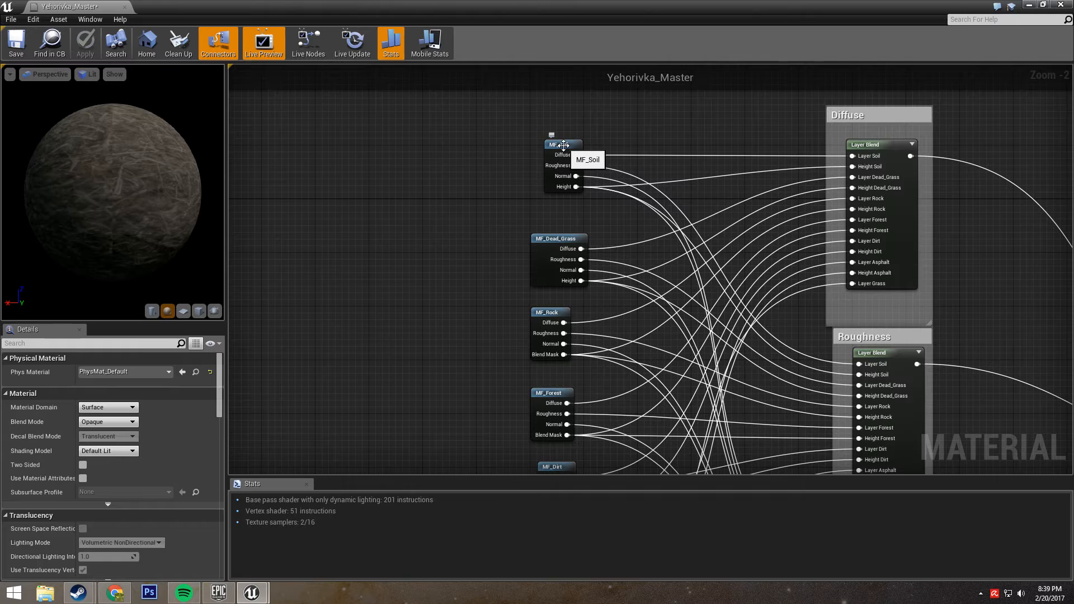
{"action": "left_click", "coordinate": [553, 154]}
{"action": "right_click_drag", "start_coordinate": [486, 274], "coordinate": [443, 222]}
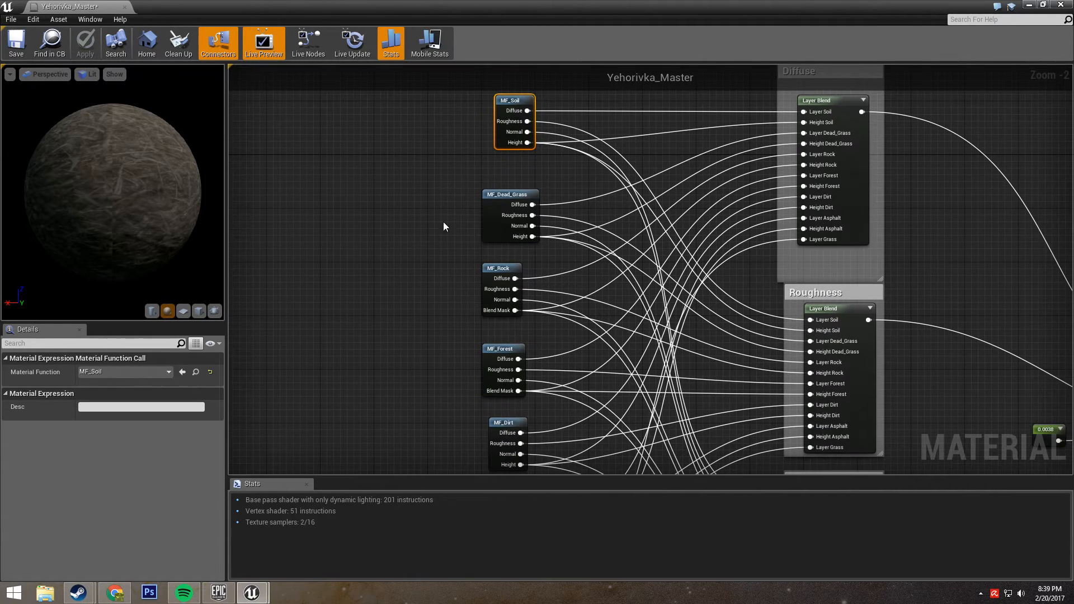
{"action": "left_click", "coordinate": [512, 196]}
{"action": "scroll", "coordinate": [377, 249], "scroll_direction": "down", "scroll_amount": 2}
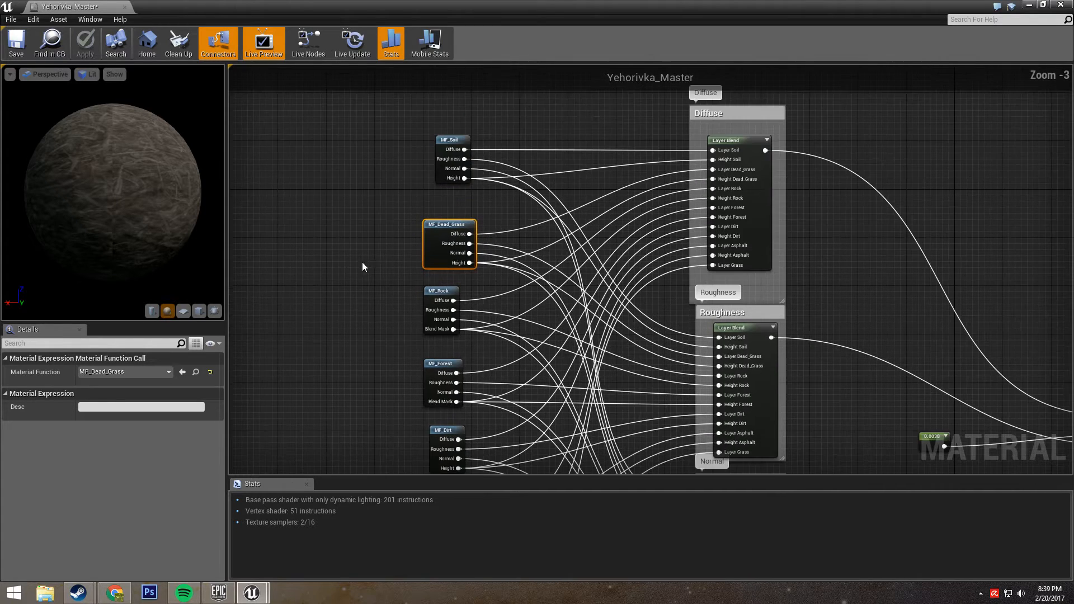
{"action": "right_click_drag", "start_coordinate": [390, 272], "coordinate": [325, 285]}
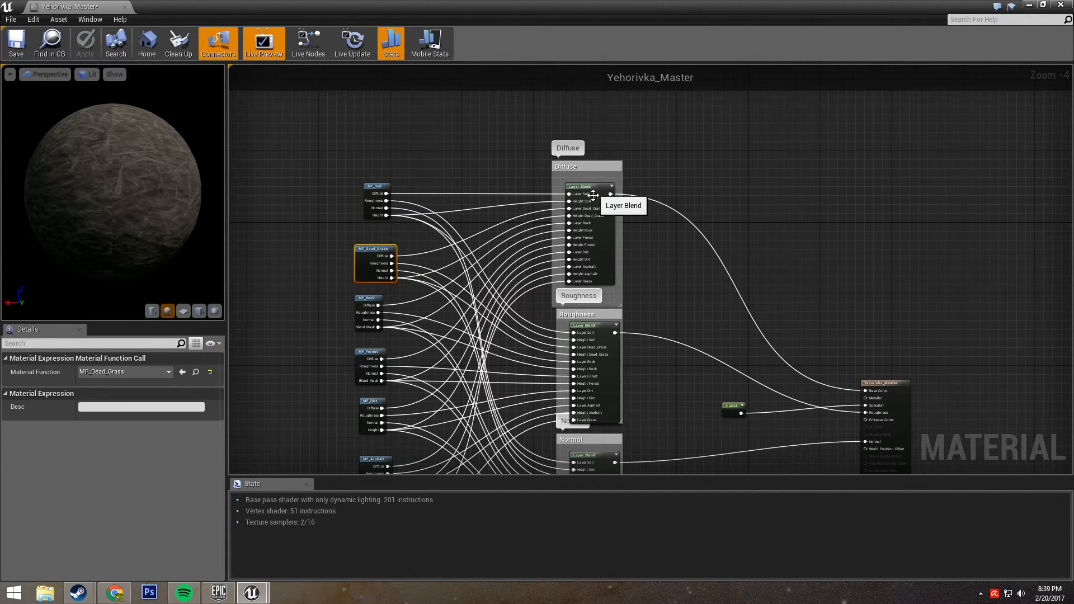
{"action": "right_click_drag", "start_coordinate": [592, 288], "coordinate": [593, 105]}
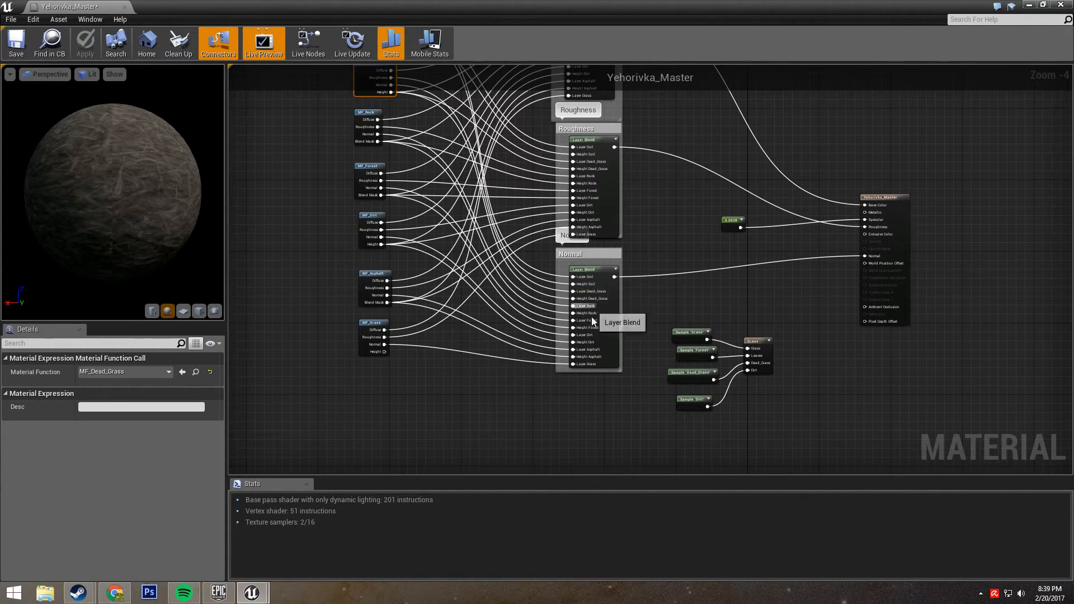
{"action": "right_click_drag", "start_coordinate": [644, 222], "coordinate": [627, 342]}
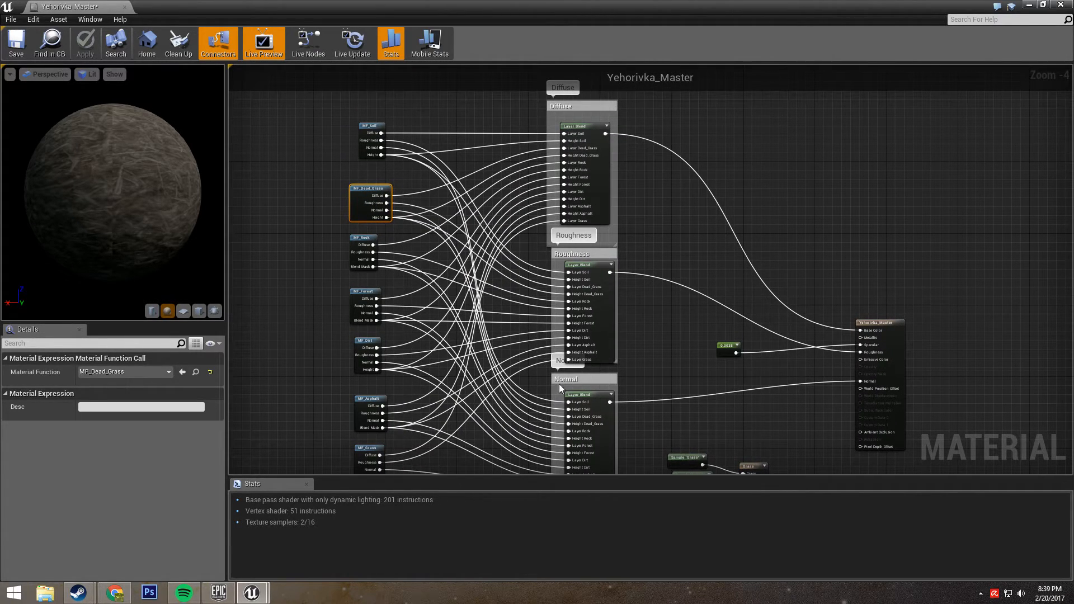
{"action": "right_click_drag", "start_coordinate": [628, 331], "coordinate": [673, 354]}
{"action": "scroll", "coordinate": [506, 187], "scroll_direction": "up", "scroll_amount": 1}
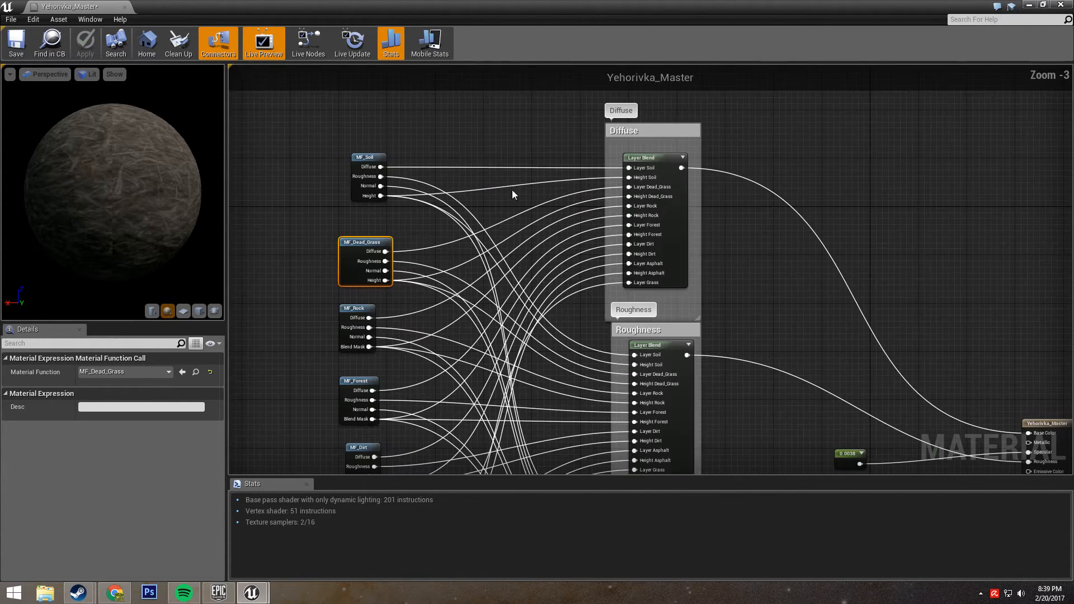
Trace how the MF_Soil, MF_Dead_Grass and MF_Rock nodes feed the Diffuse Layer Blend and how that connects to the material's Base Color.
{"action": "right_click_drag", "start_coordinate": [552, 189], "coordinate": [536, 235]}
{"action": "left_click", "coordinate": [348, 202]}
{"action": "left_click", "coordinate": [347, 277]}
{"action": "left_click", "coordinate": [348, 285]}
{"action": "left_click", "coordinate": [343, 366]}
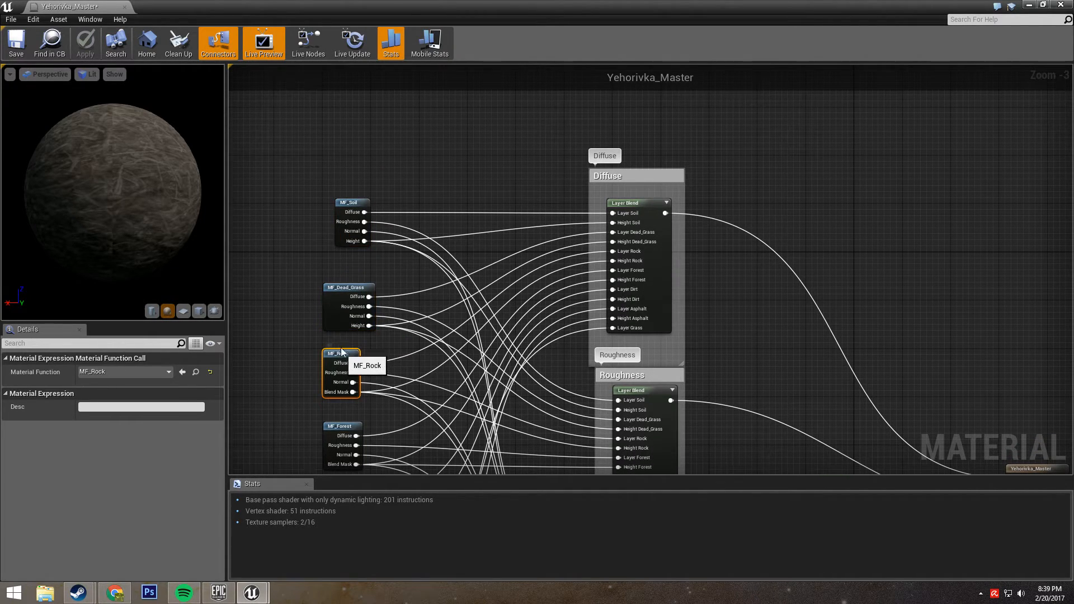
{"action": "left_click", "coordinate": [295, 255]}
{"action": "left_click", "coordinate": [643, 205]}
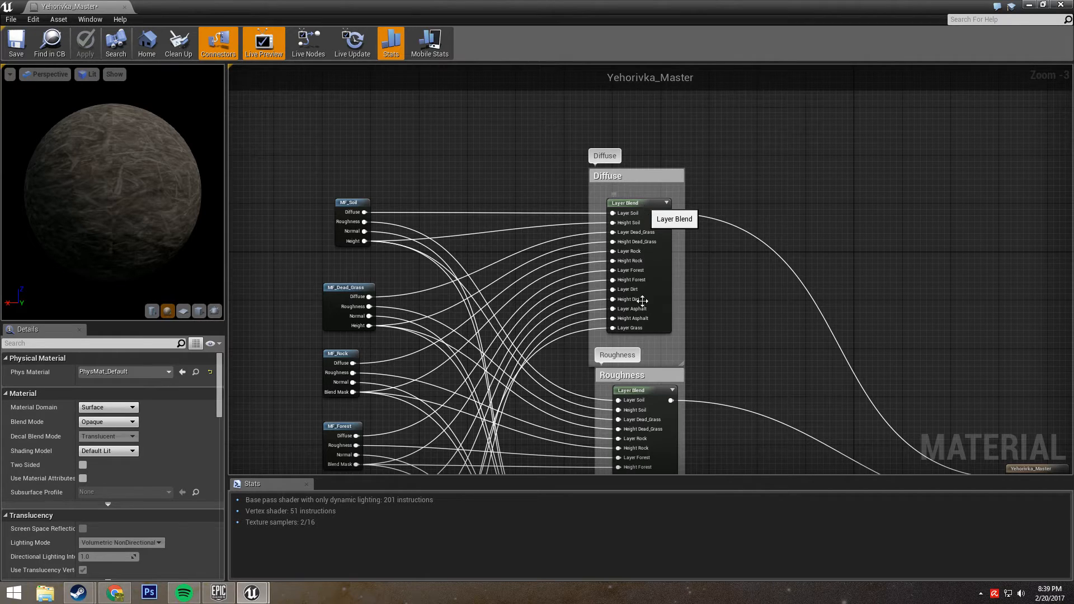
{"action": "right_click_drag", "start_coordinate": [637, 390], "coordinate": [448, 263]}
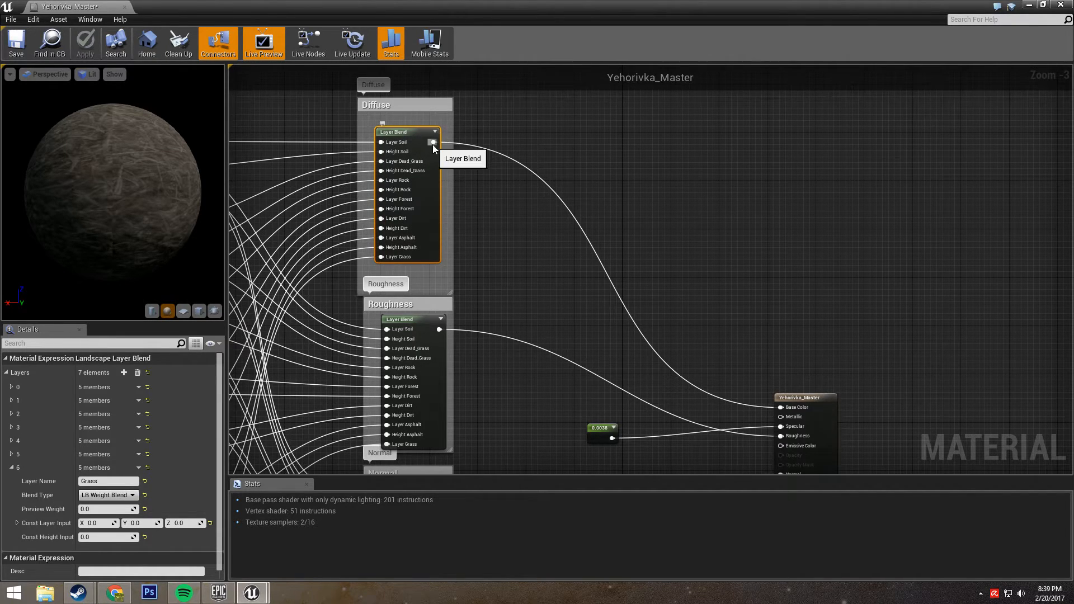
{"action": "right_click_drag", "start_coordinate": [794, 379], "coordinate": [727, 240]}
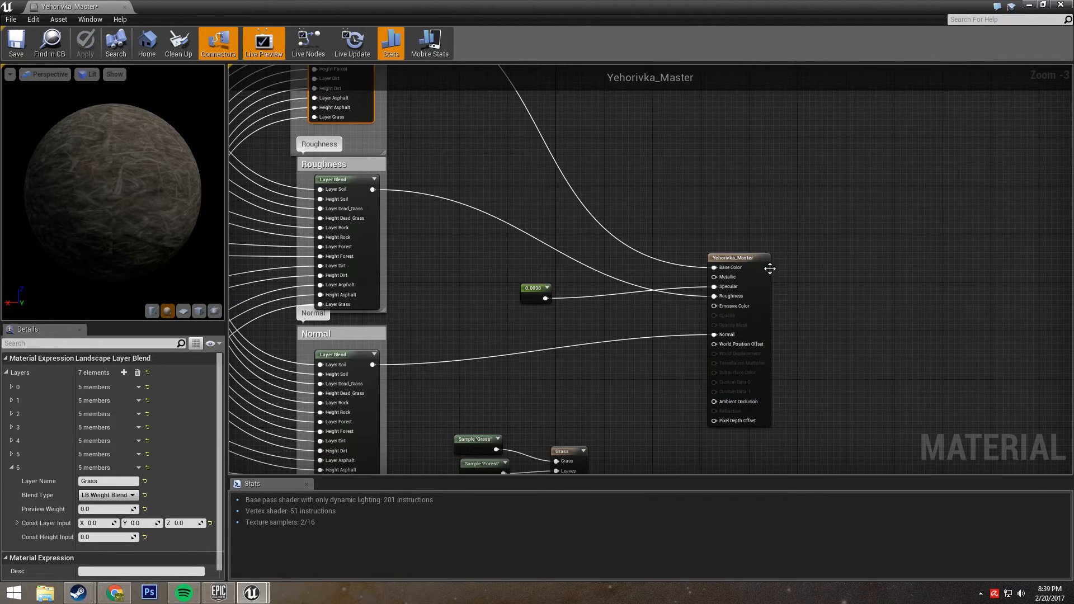
Delete the Grass output node together with the Grass, Forest, Dead_Grass and Dirt sample nodes that feed it.
{"action": "scroll", "coordinate": [577, 357], "scroll_direction": "down", "scroll_amount": 2}
{"action": "right_click_drag", "start_coordinate": [578, 357], "coordinate": [669, 220]}
{"action": "scroll", "coordinate": [669, 221], "scroll_direction": "down", "scroll_amount": 1}
{"action": "left_click_drag", "start_coordinate": [612, 238], "coordinate": [667, 292]}
{"action": "left_click_drag", "start_coordinate": [630, 251], "coordinate": [675, 311]}
{"action": "right_click_drag", "start_coordinate": [632, 262], "coordinate": [708, 367]}
{"action": "left_click", "coordinate": [699, 370]}
{"action": "scroll", "coordinate": [709, 367], "scroll_direction": "up", "scroll_amount": 2}
{"action": "right_click_drag", "start_coordinate": [445, 333], "coordinate": [548, 375]}
{"action": "scroll", "coordinate": [422, 282], "scroll_direction": "down", "scroll_amount": 1}
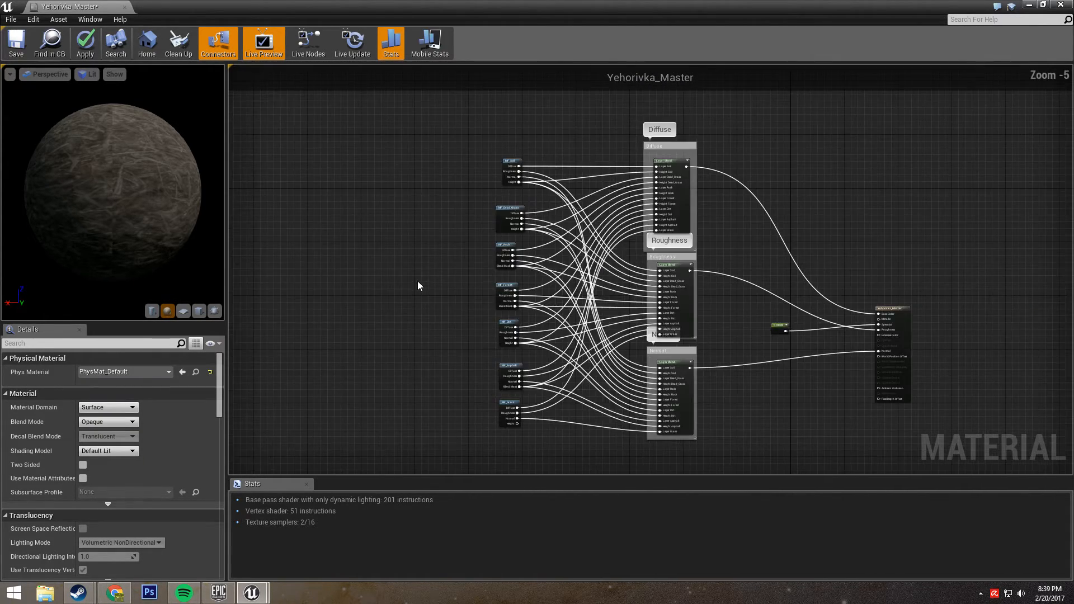
Check the MF_Soil node's source path and reassign the node to the MF_Soil copy in SYWtCaSM's Material_Functions folder.
{"action": "left_click", "coordinate": [505, 167]}
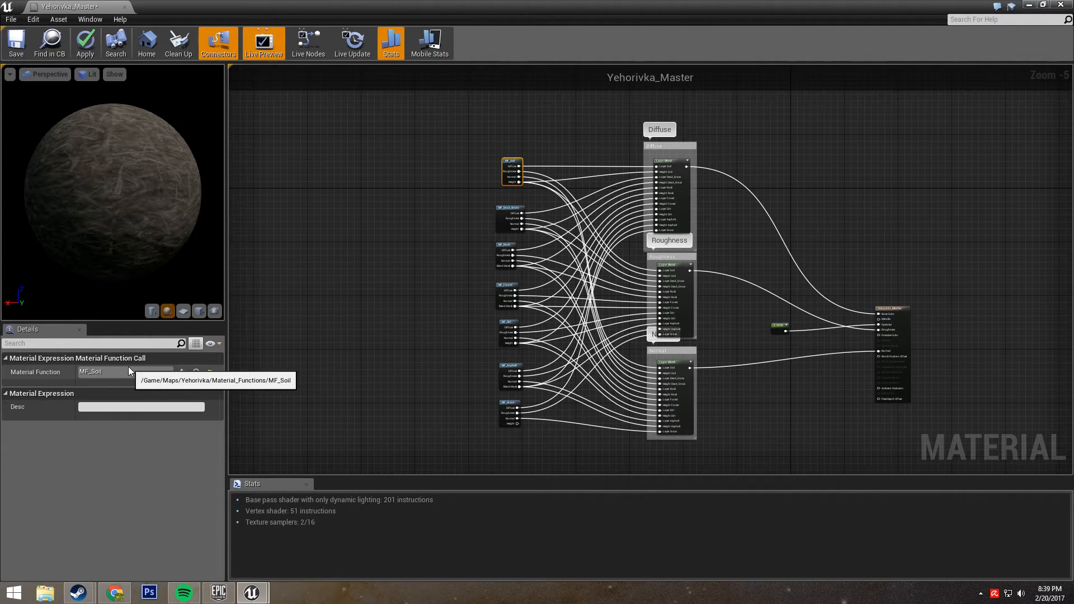
{"action": "right_click_drag", "start_coordinate": [370, 281], "coordinate": [448, 321]}
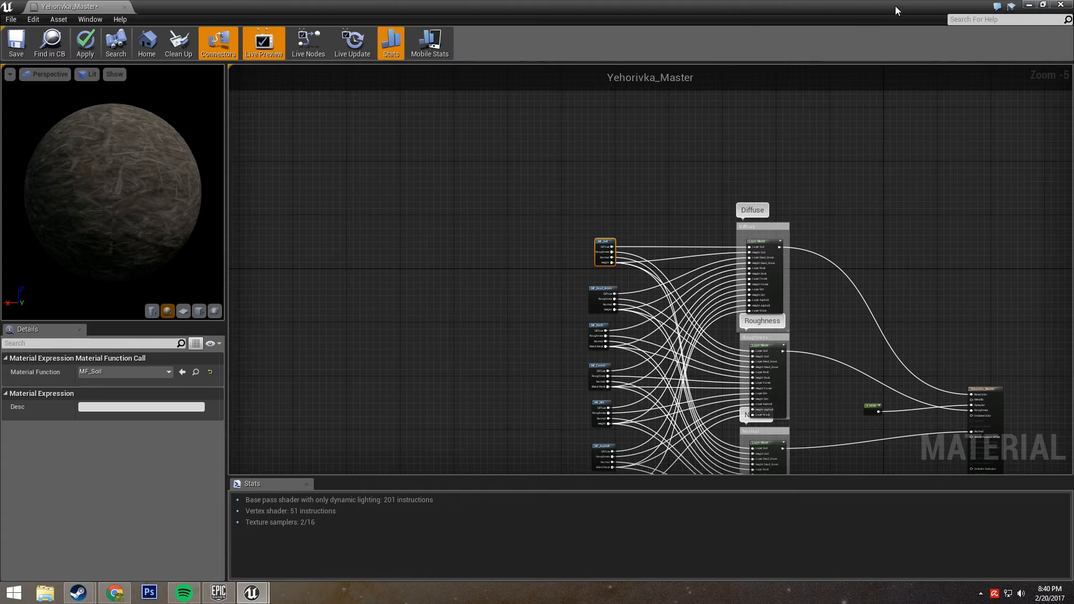
{"action": "left_click", "coordinate": [1028, 7]}
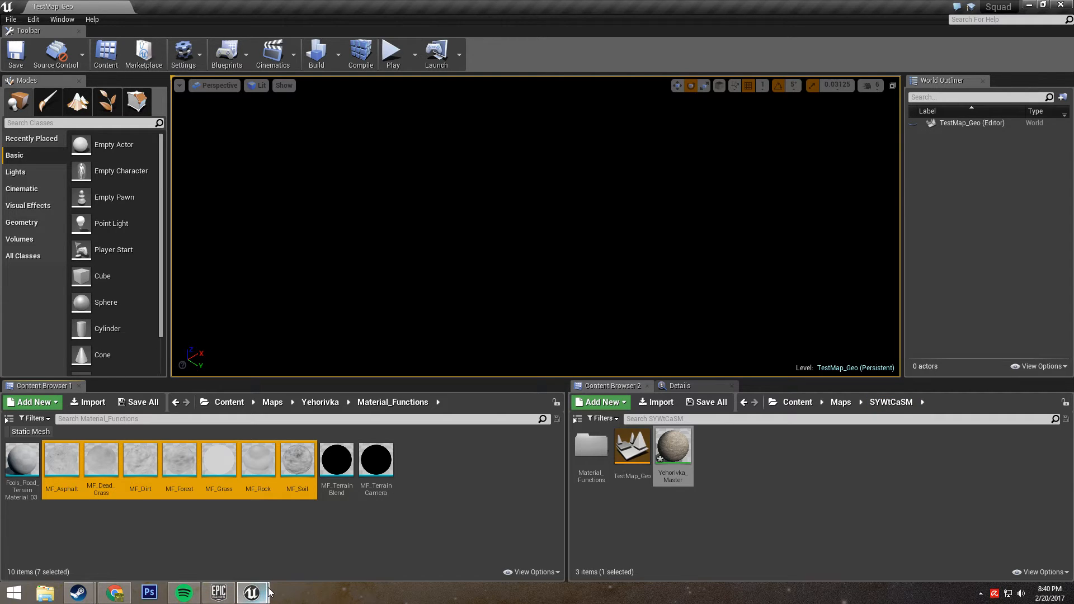
{"action": "mouse_move", "coordinate": [266, 597]}
{"action": "left_click", "coordinate": [300, 555]}
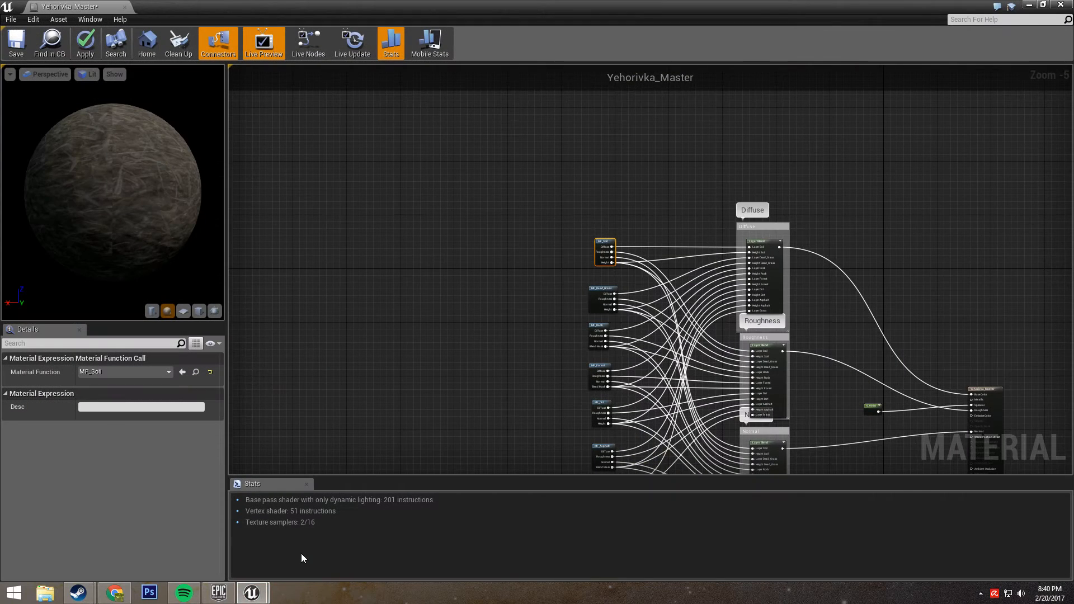
{"action": "scroll", "coordinate": [434, 285], "scroll_direction": "up", "scroll_amount": 2}
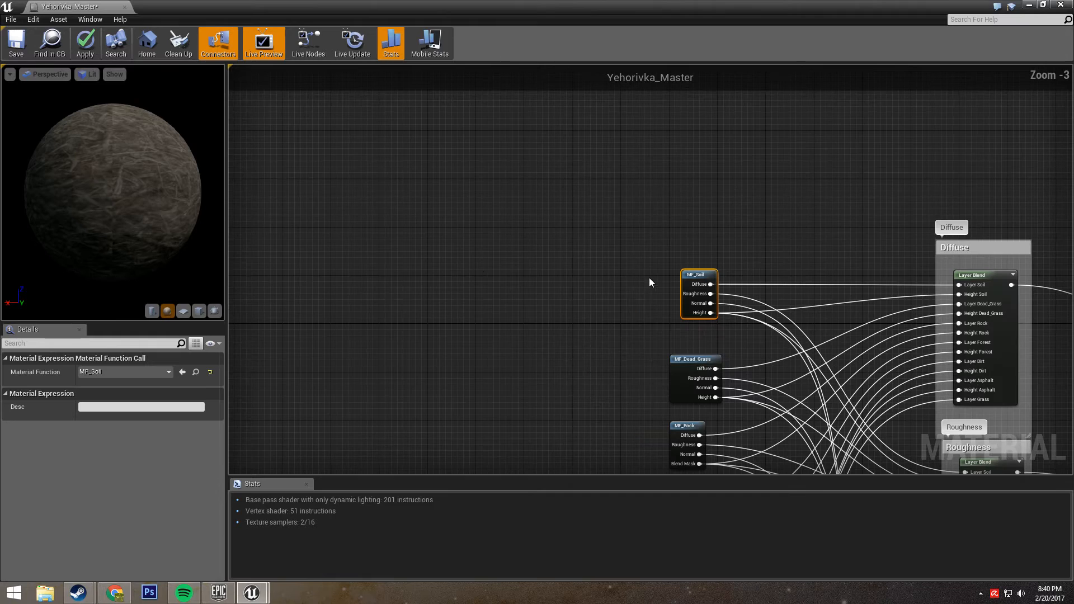
{"action": "left_click", "coordinate": [105, 378]}
{"action": "type", "text": "syw"}
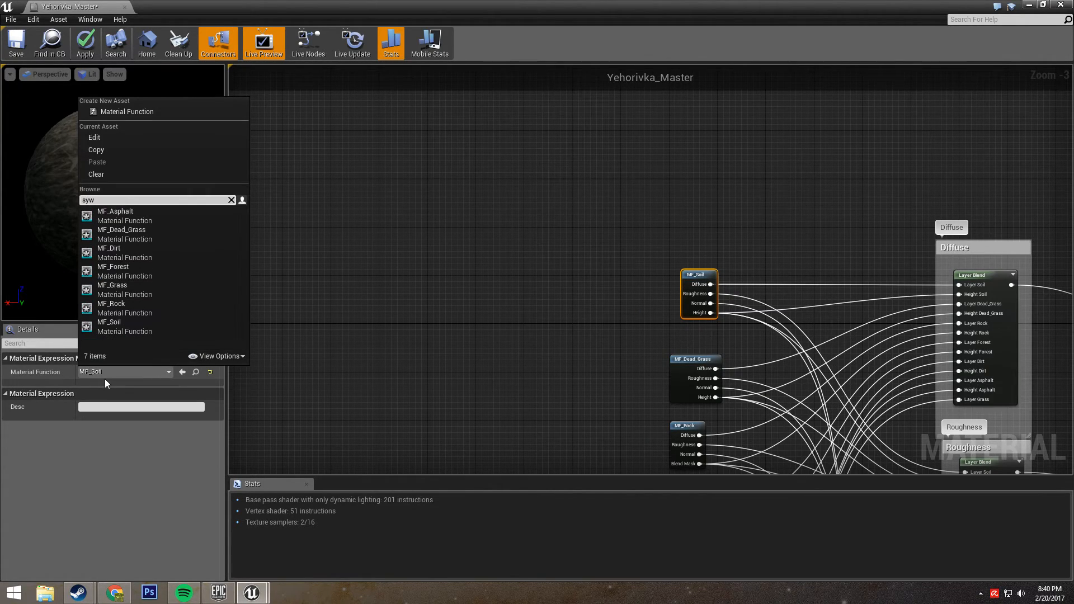
{"action": "left_click", "coordinate": [192, 325]}
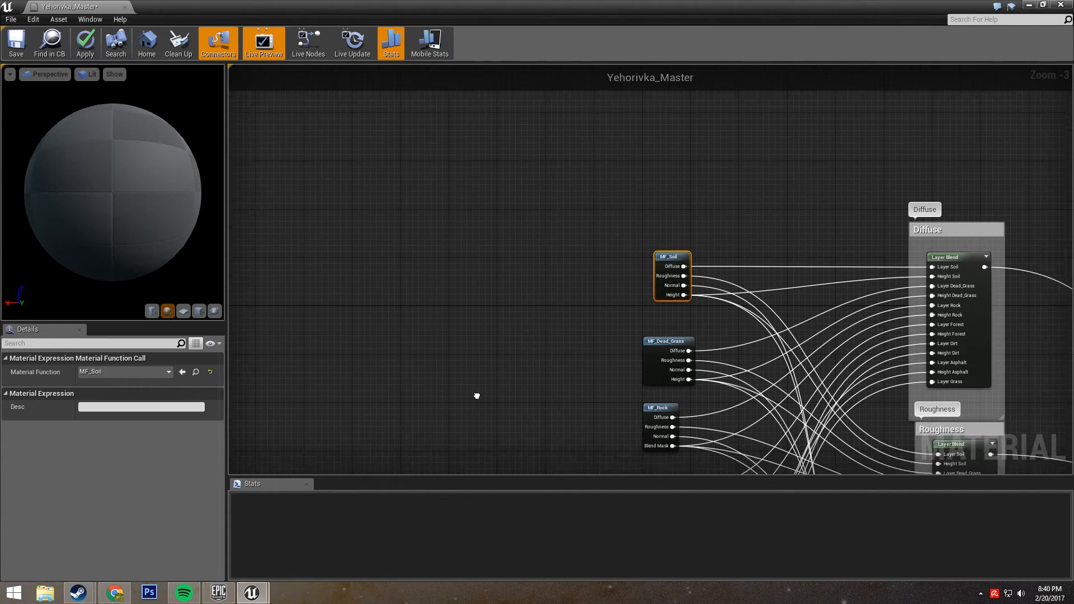
Reassign the MF_Dead_Grass node to the SYWtCaSM copy of MF_Dead_Grass.
{"action": "left_click", "coordinate": [596, 248]}
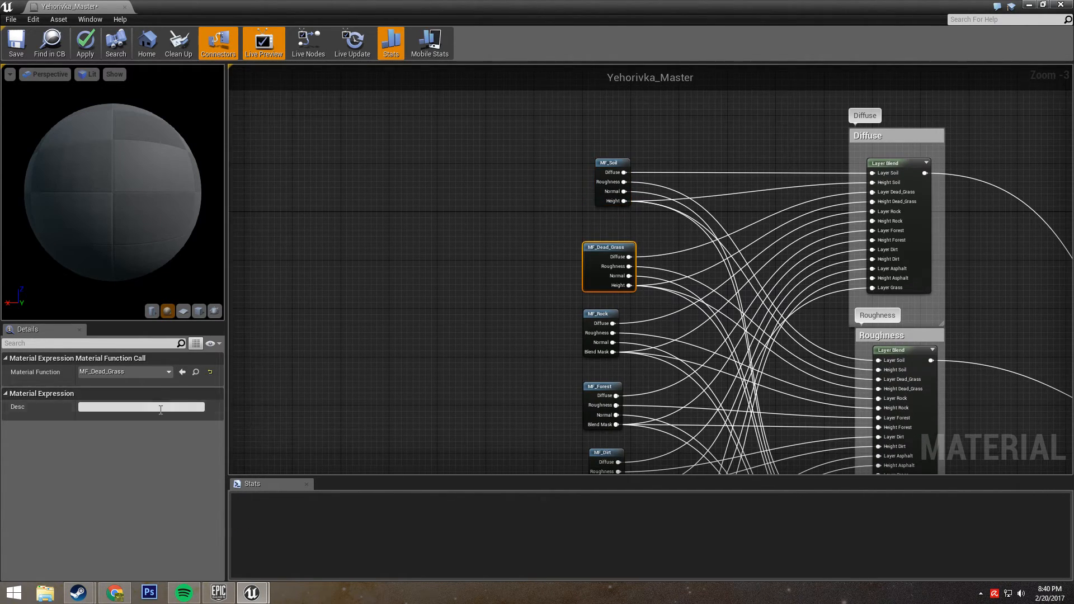
{"action": "left_click", "coordinate": [147, 370]}
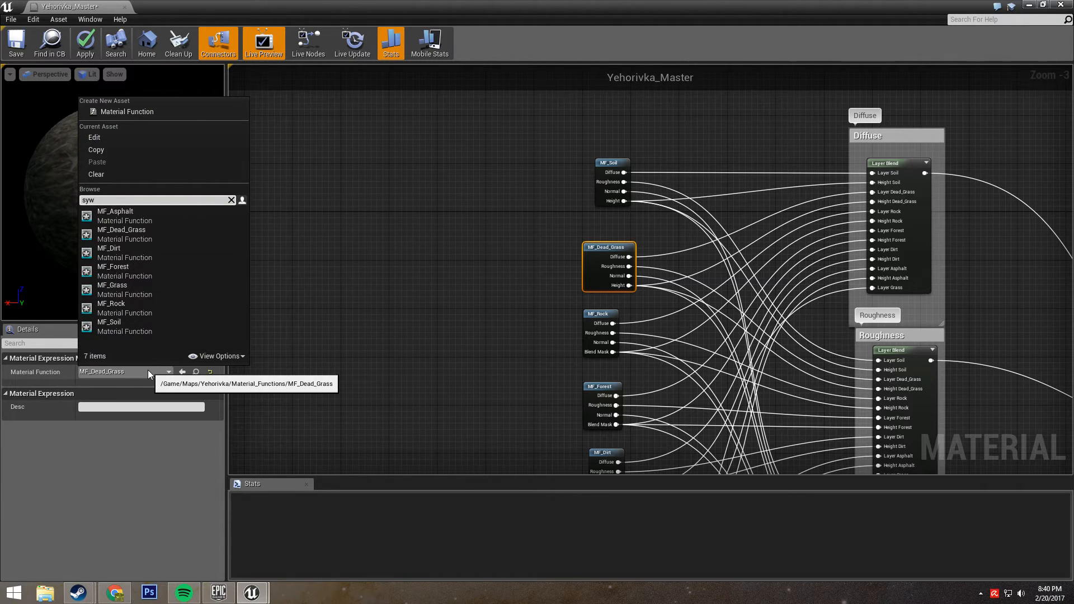
{"action": "left_click", "coordinate": [171, 237]}
Reassign the MF_Rock node to the SYWtCaSM copy of MF_Rock, filtering the assets by "syw".
{"action": "right_click_drag", "start_coordinate": [396, 371], "coordinate": [344, 268]}
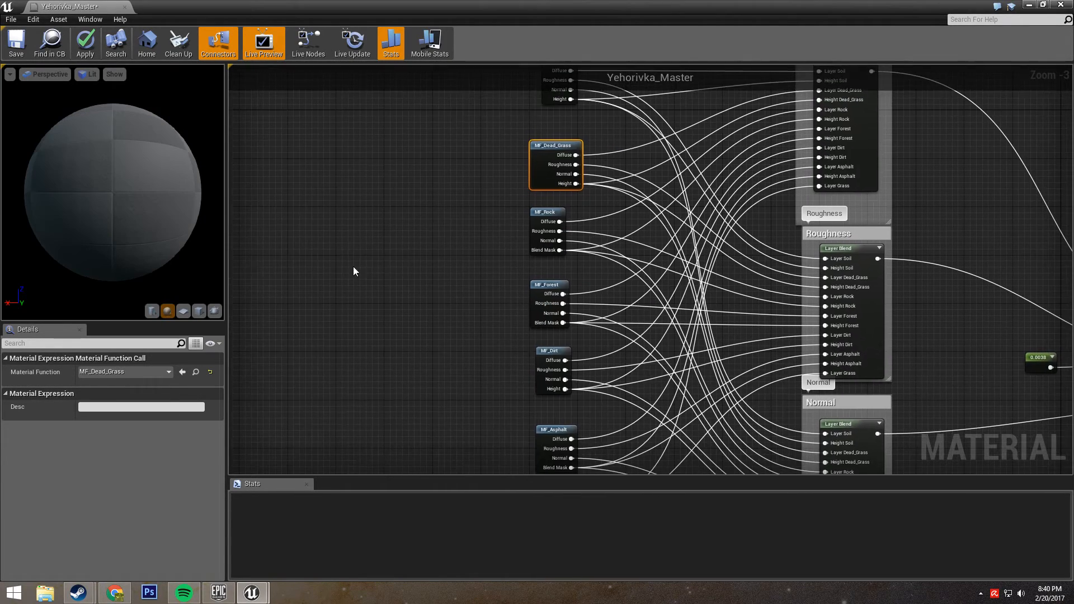
{"action": "left_click", "coordinate": [530, 212]}
{"action": "left_click", "coordinate": [93, 371]}
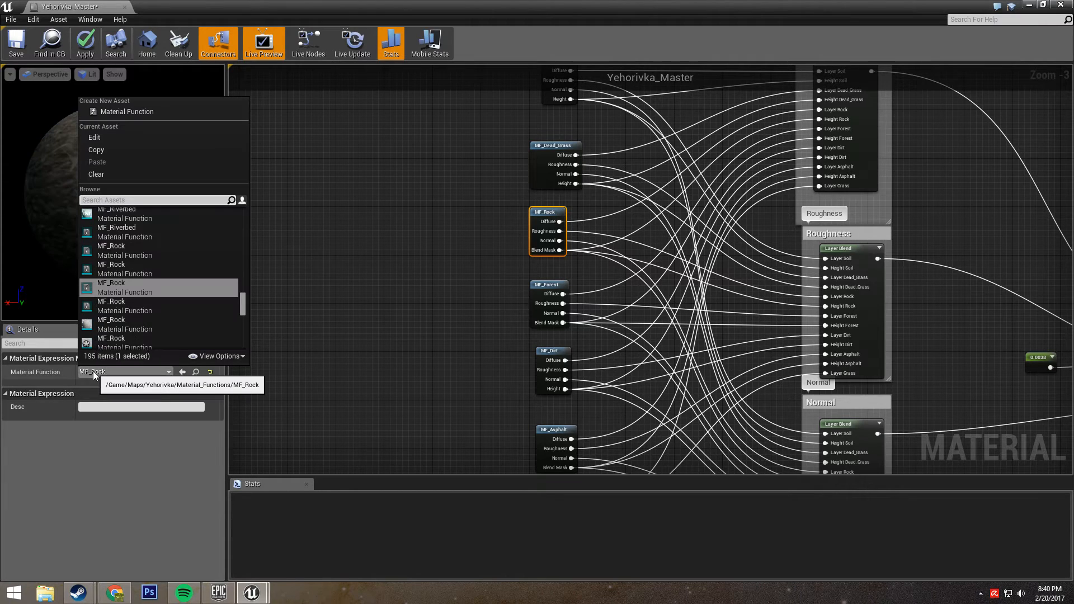
{"action": "type", "text": "syw"}
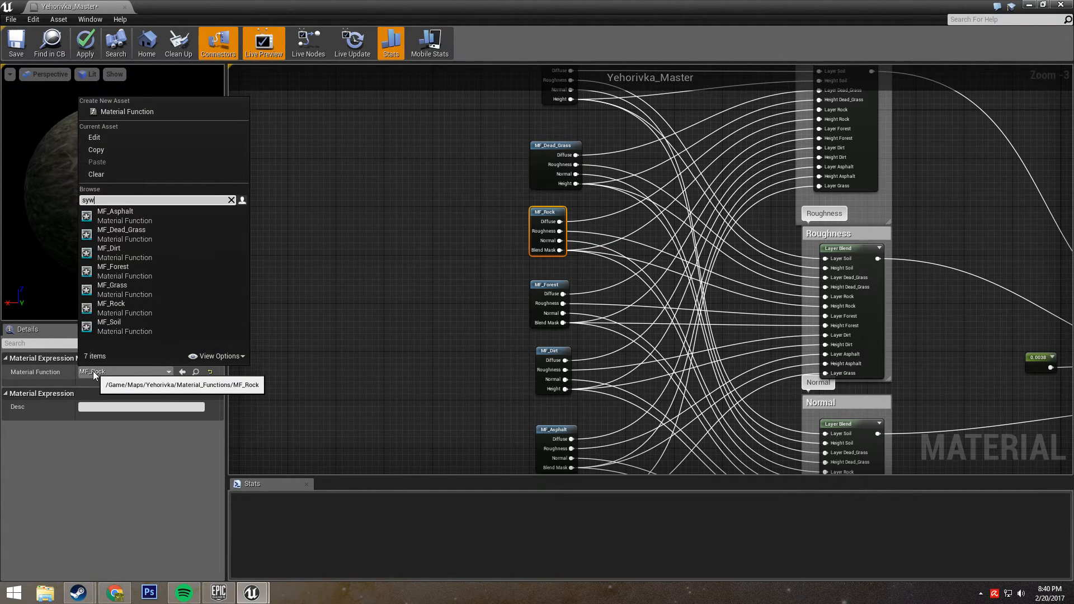
{"action": "left_click", "coordinate": [129, 305]}
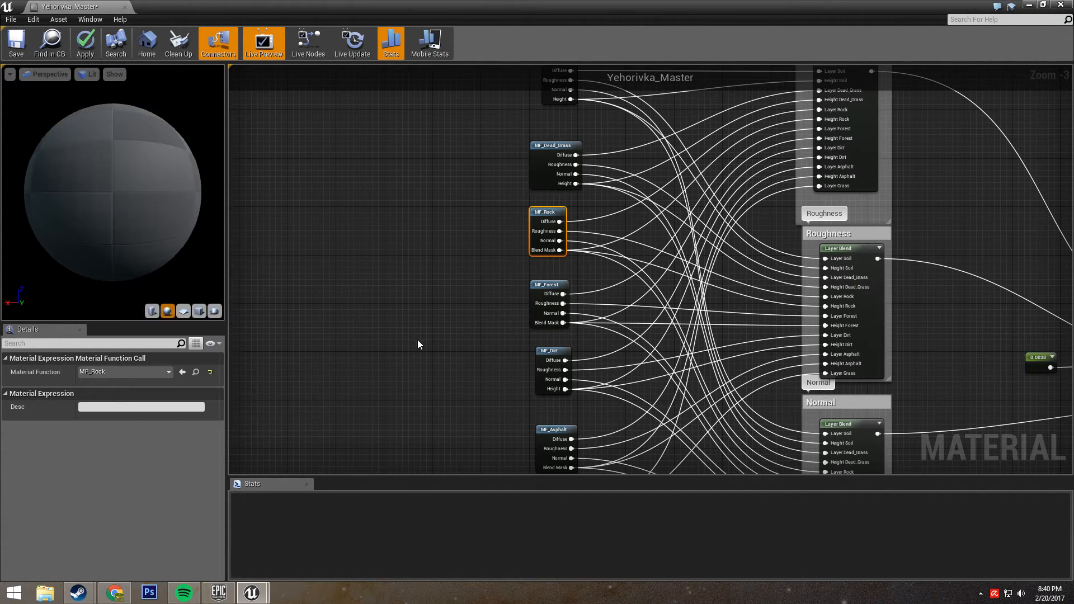
Reassign the MF_Forest node to the SYWtCaSM copy of MF_Forest, filtering the assets by "syw".
{"action": "right_click_drag", "start_coordinate": [545, 275], "coordinate": [490, 224]}
{"action": "left_click", "coordinate": [491, 231]}
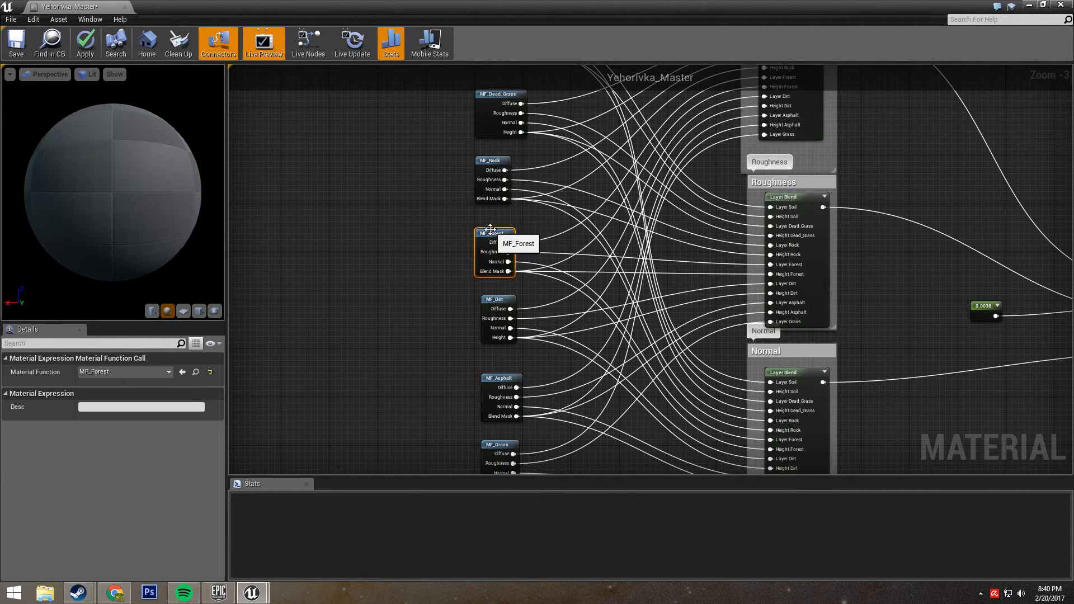
{"action": "left_click", "coordinate": [114, 375]}
{"action": "type", "text": "syw"}
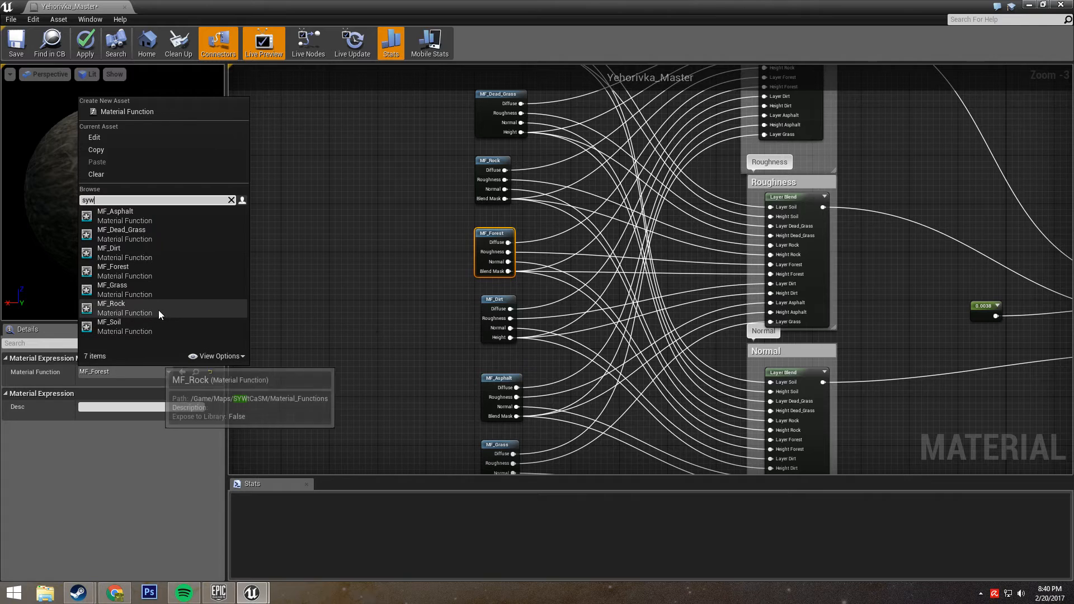
{"action": "left_click", "coordinate": [166, 269]}
Reassign the MF_Dirt node to the SYWtCaSM copy of MF_Dirt, filtering the assets by "syw".
{"action": "right_click_drag", "start_coordinate": [308, 356], "coordinate": [286, 300]}
{"action": "left_click", "coordinate": [469, 244]}
{"action": "left_click", "coordinate": [152, 373]}
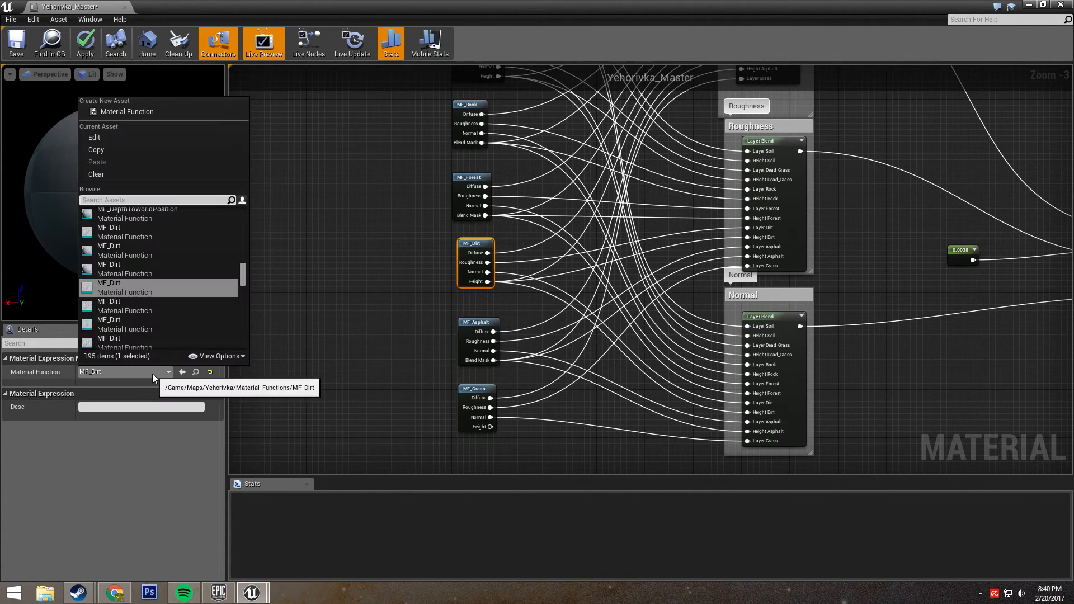
{"action": "type", "text": "syw"}
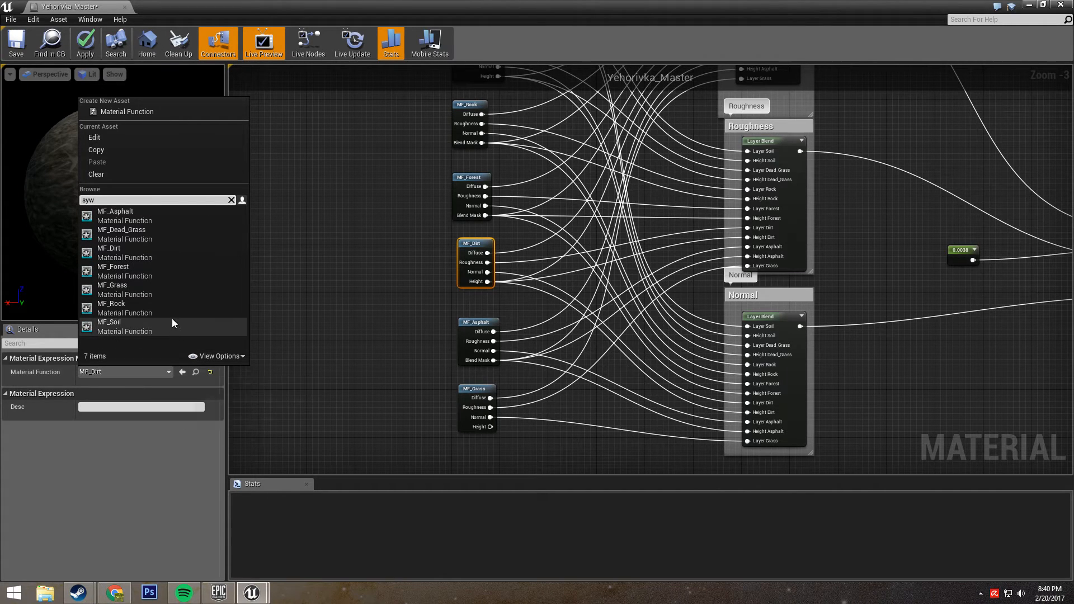
{"action": "left_click", "coordinate": [154, 250]}
Reassign the MF_Asphalt node to the SYWtCaSM copy of MF_Asphalt, filtering the assets by "syw".
{"action": "right_click_drag", "start_coordinate": [330, 369], "coordinate": [307, 305]}
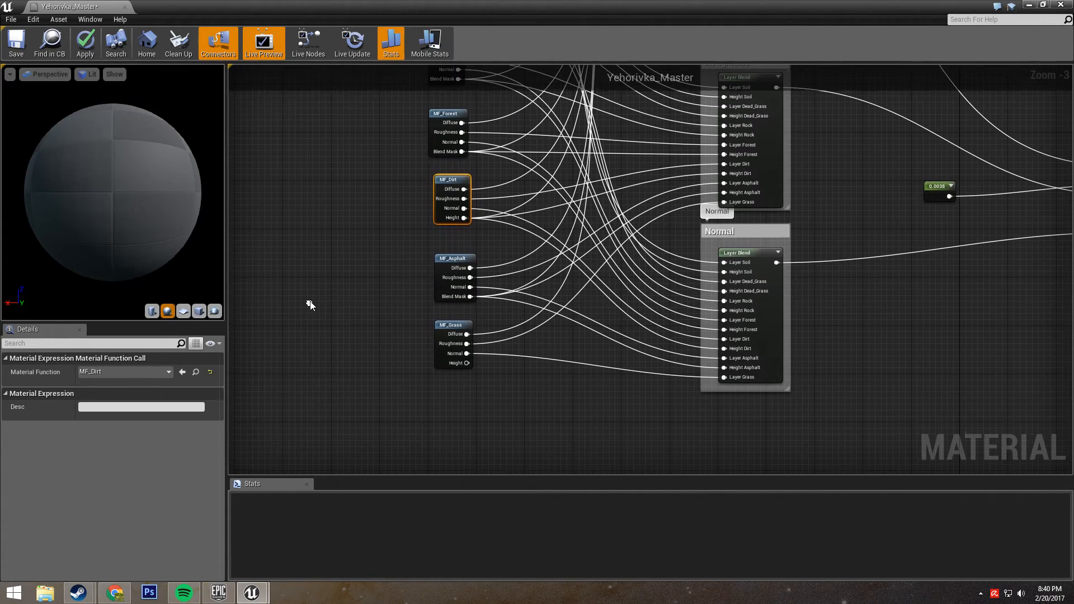
{"action": "left_click", "coordinate": [451, 262]}
{"action": "left_click", "coordinate": [138, 369]}
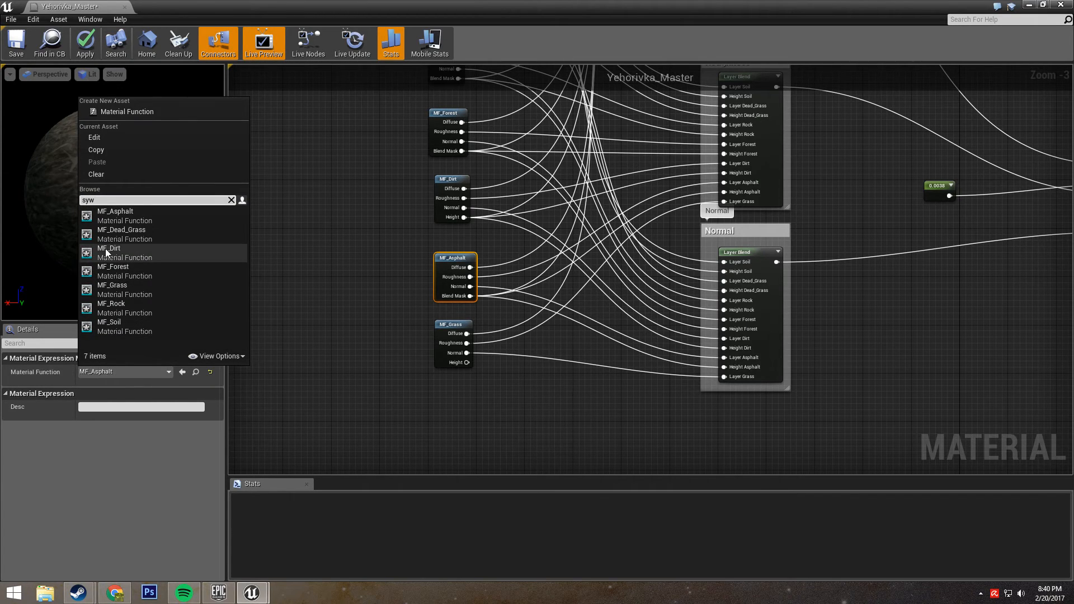
{"action": "left_click", "coordinate": [129, 220]}
Reassign the MF_Grass node to the SYWtCaSM copy of MF_Grass, filtering the assets by "syw".
{"action": "left_click", "coordinate": [457, 325]}
{"action": "left_click", "coordinate": [87, 368]}
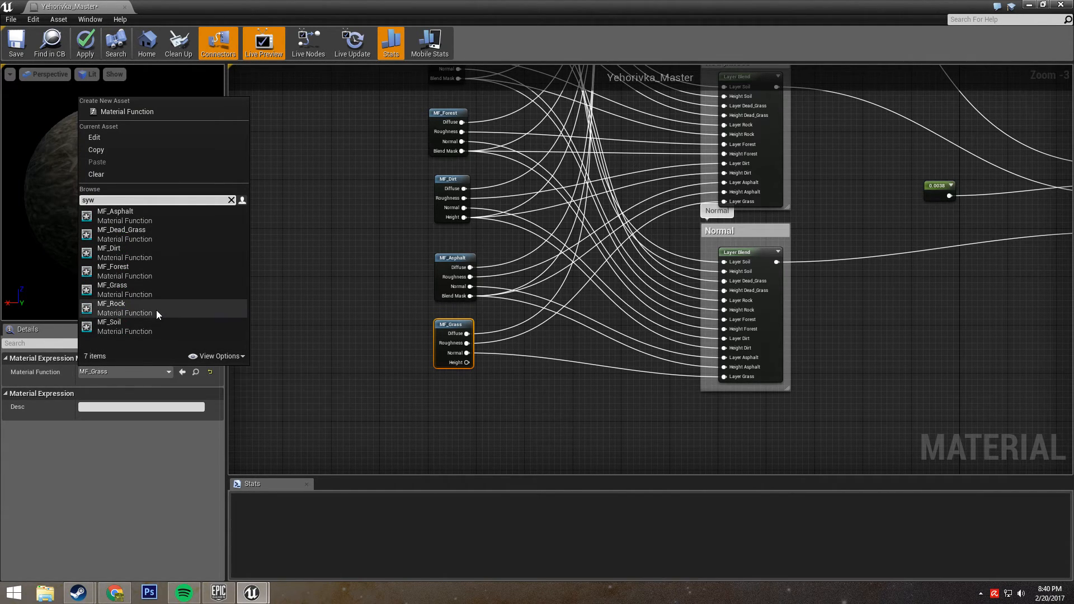
{"action": "left_click", "coordinate": [162, 285]}
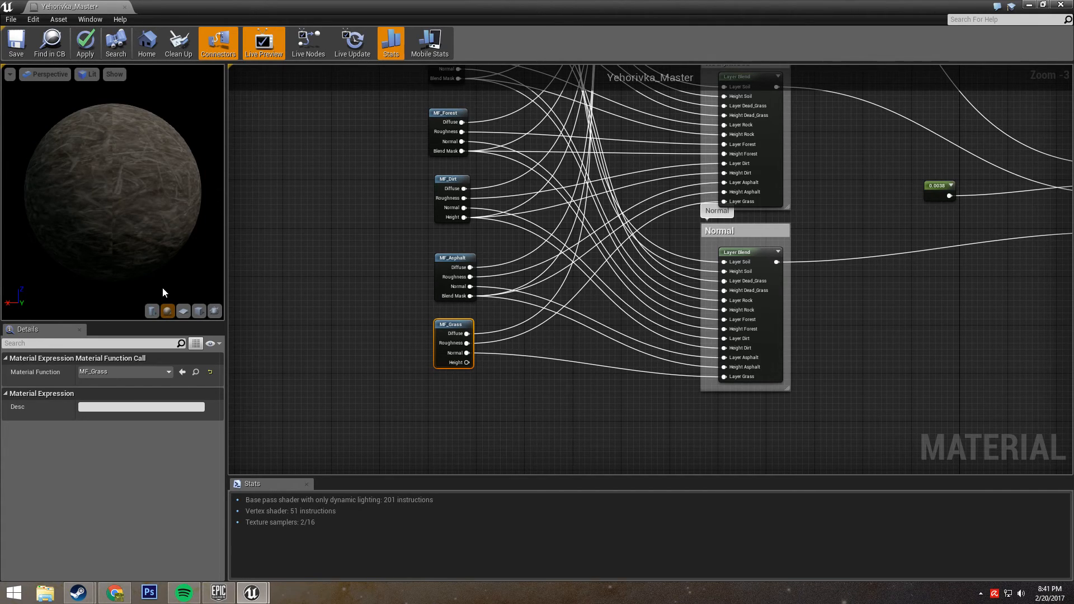
Examine the material graph's connections from the material functions through the Diffuse, Roughness and Normal layer blends to the Yehorivka_Master output.
{"action": "right_click_drag", "start_coordinate": [826, 305], "coordinate": [820, 386]}
{"action": "right_click_drag", "start_coordinate": [831, 273], "coordinate": [753, 381]}
{"action": "scroll", "coordinate": [779, 306], "scroll_direction": "down", "scroll_amount": 2}
{"action": "right_click_drag", "start_coordinate": [779, 306], "coordinate": [744, 306]}
{"action": "scroll", "coordinate": [787, 424], "scroll_direction": "down", "scroll_amount": 1}
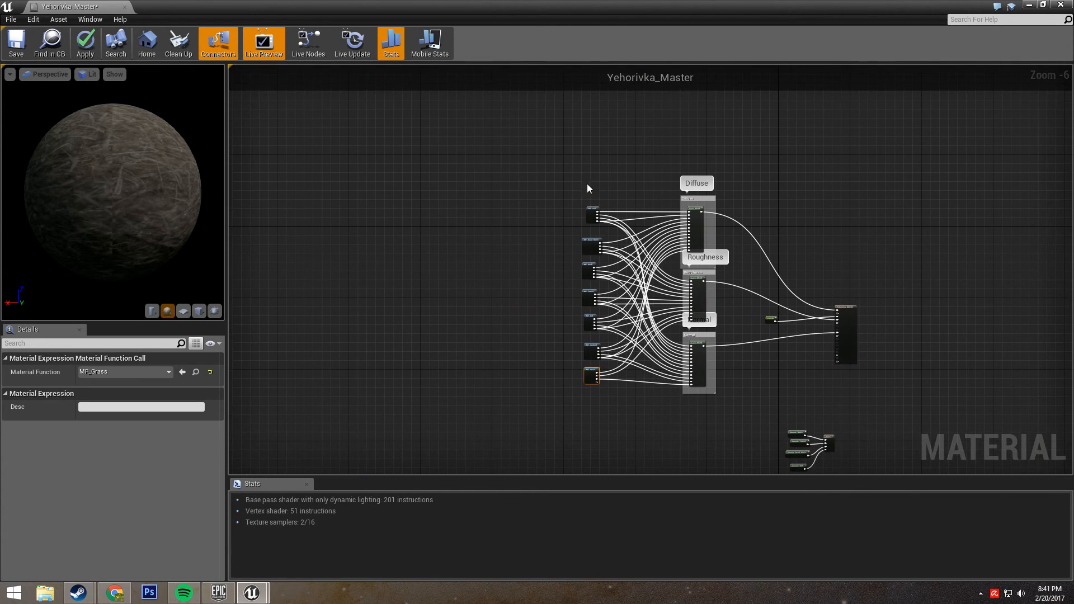
{"action": "right_click_drag", "start_coordinate": [813, 211], "coordinate": [760, 158]}
{"action": "scroll", "coordinate": [662, 222], "scroll_direction": "up", "scroll_amount": 2}
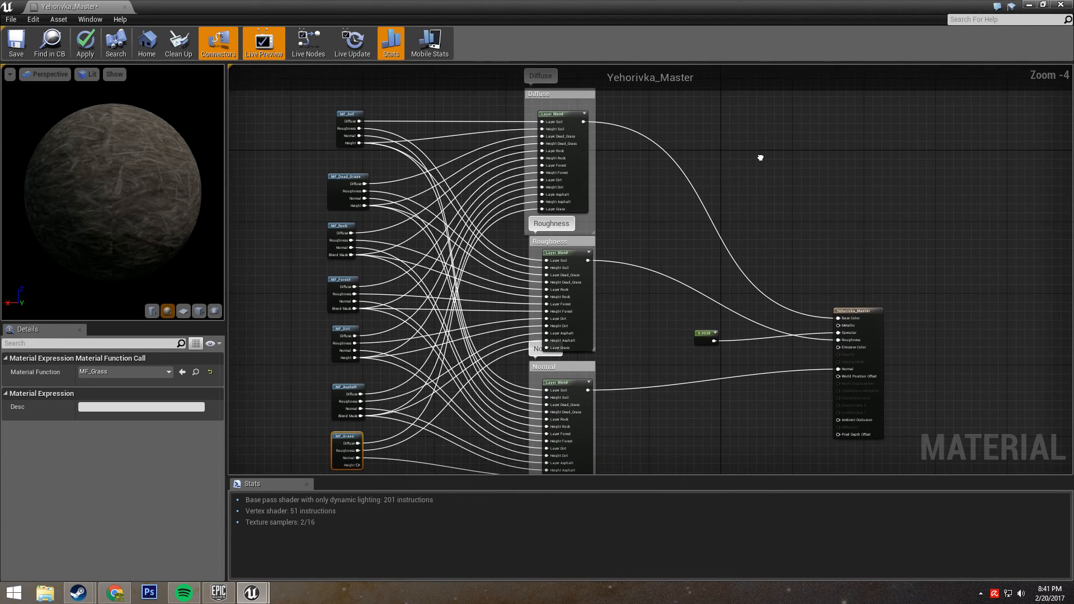
{"action": "scroll", "coordinate": [670, 193], "scroll_direction": "down", "scroll_amount": 2}
{"action": "right_click_drag", "start_coordinate": [451, 144], "coordinate": [399, 202]}
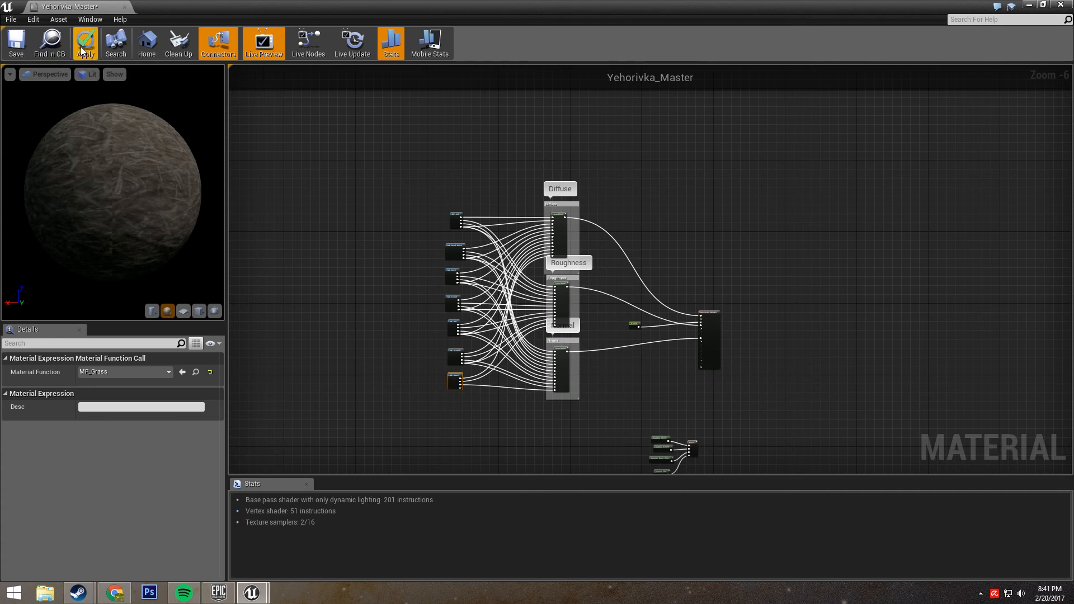
Save the Yehorivka_Master material, close its editor and clear the asset selection in the Yehorivka Material_Functions folder.
{"action": "left_click", "coordinate": [19, 49]}
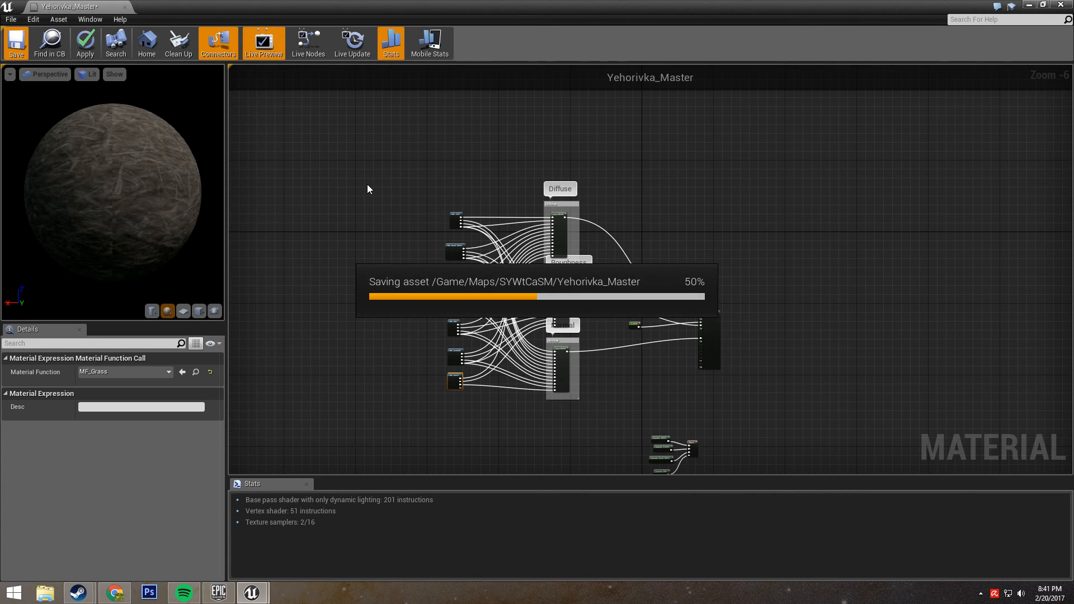
{"action": "right_click_drag", "start_coordinate": [387, 213], "coordinate": [679, 175]}
{"action": "scroll", "coordinate": [666, 223], "scroll_direction": "up", "scroll_amount": 1}
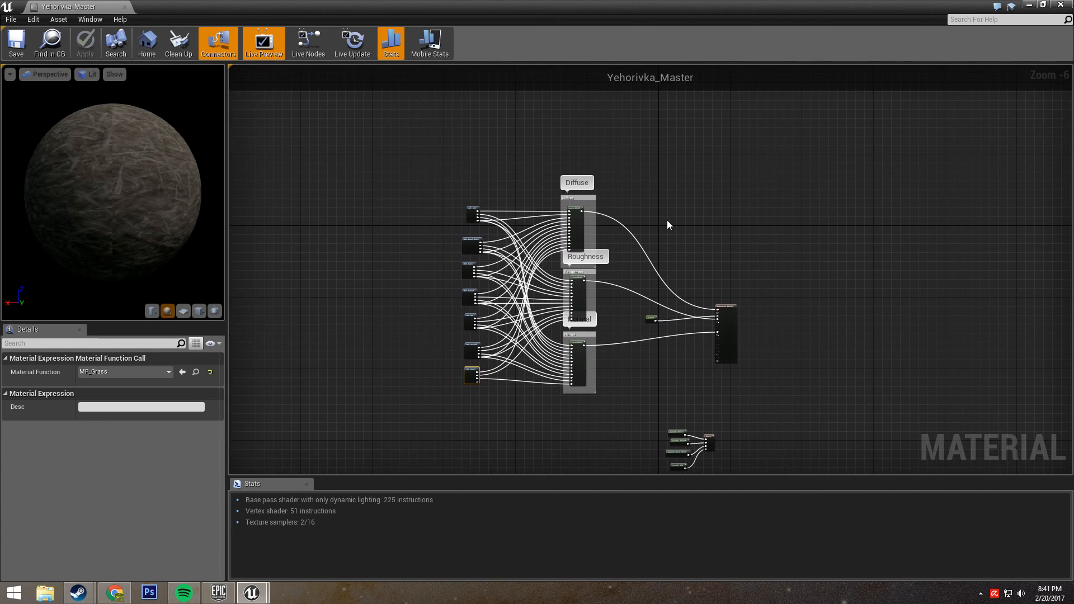
{"action": "right_click_drag", "start_coordinate": [670, 224], "coordinate": [744, 179]}
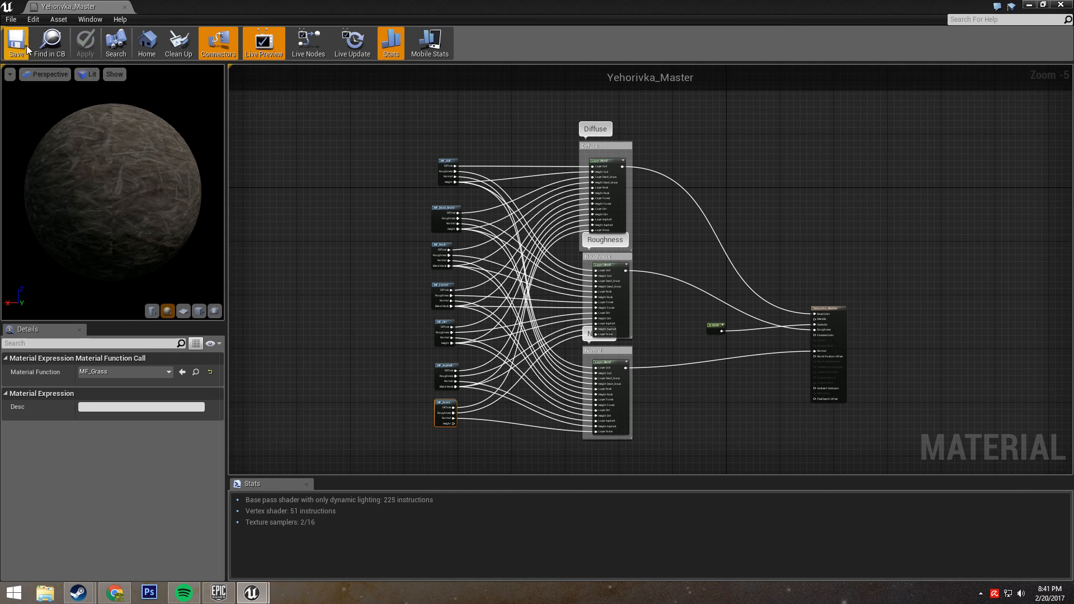
{"action": "left_click", "coordinate": [1060, 5]}
{"action": "left_click", "coordinate": [749, 477]}
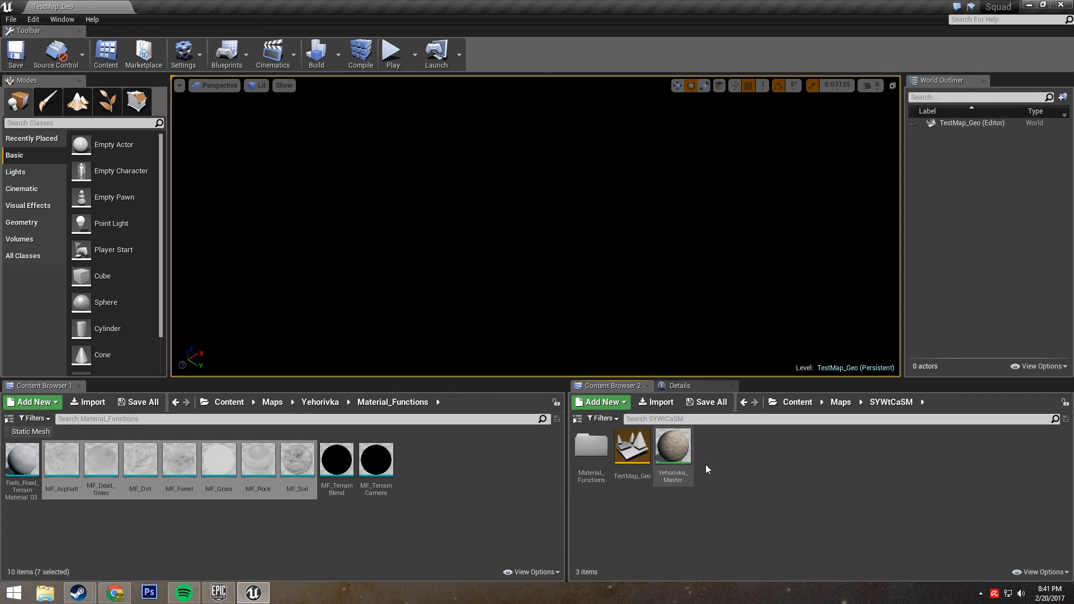
{"action": "left_click", "coordinate": [439, 488]}
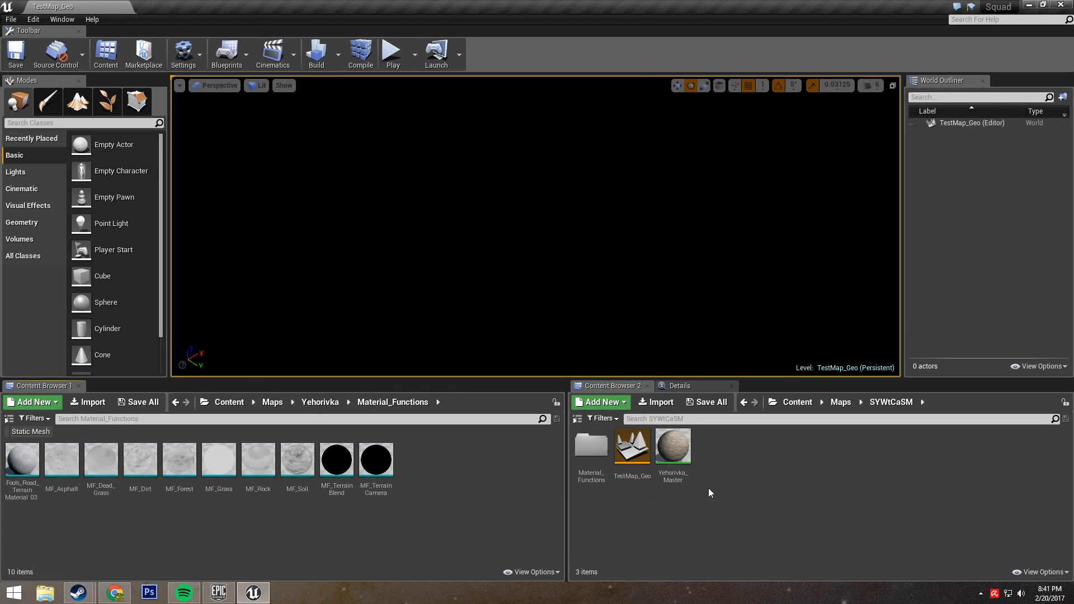
{"action": "left_click", "coordinate": [729, 477]}
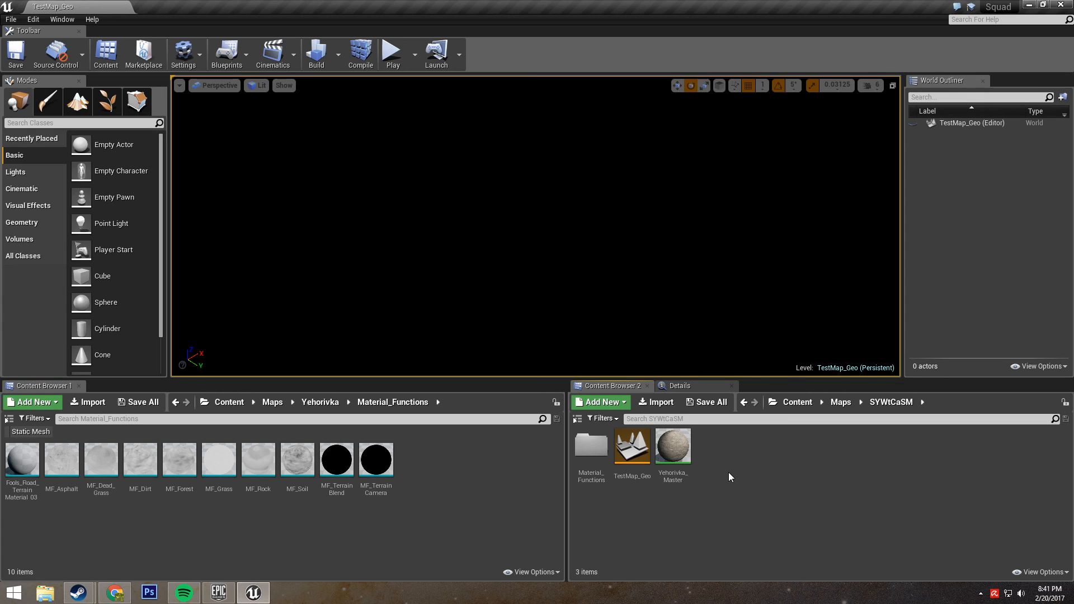